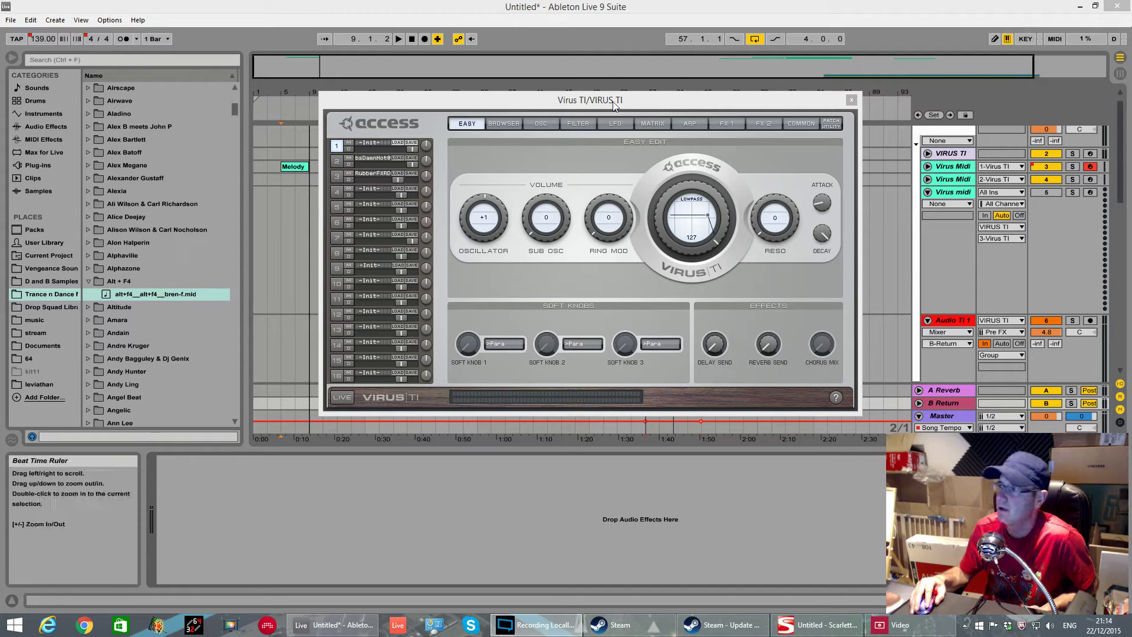
Check which audio interface inputs and outputs are enabled in Live's Preferences.
mouse_move(613, 102)
left_mouse_down()
mouse_move(605, 91)
mouse_move(622, 97)
left_mouse_up()
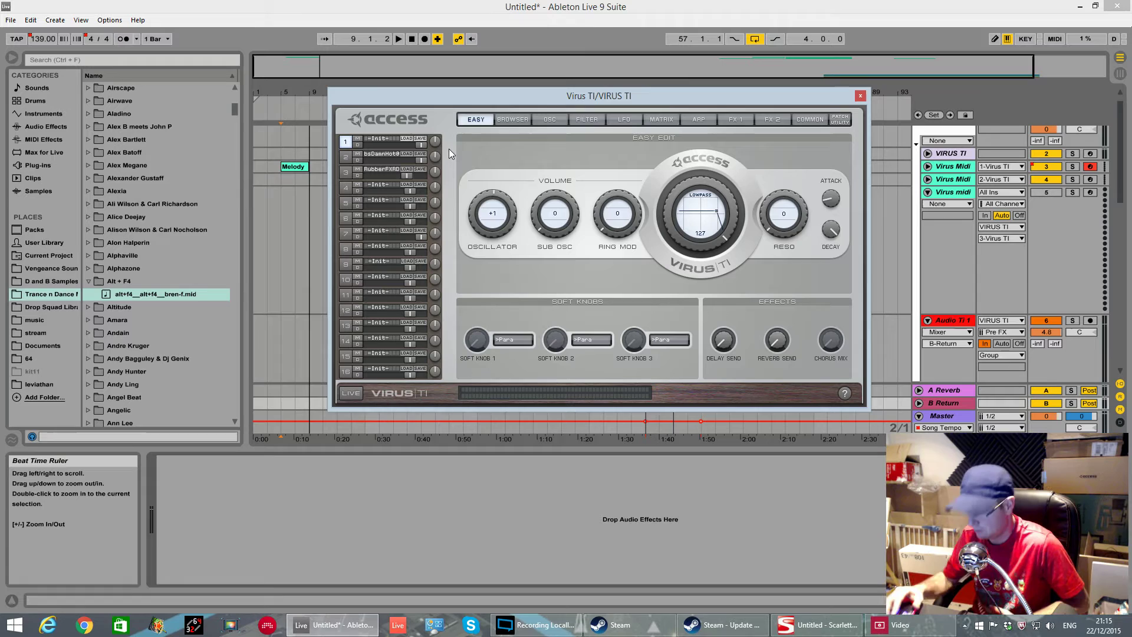
mouse_move(639, 208)
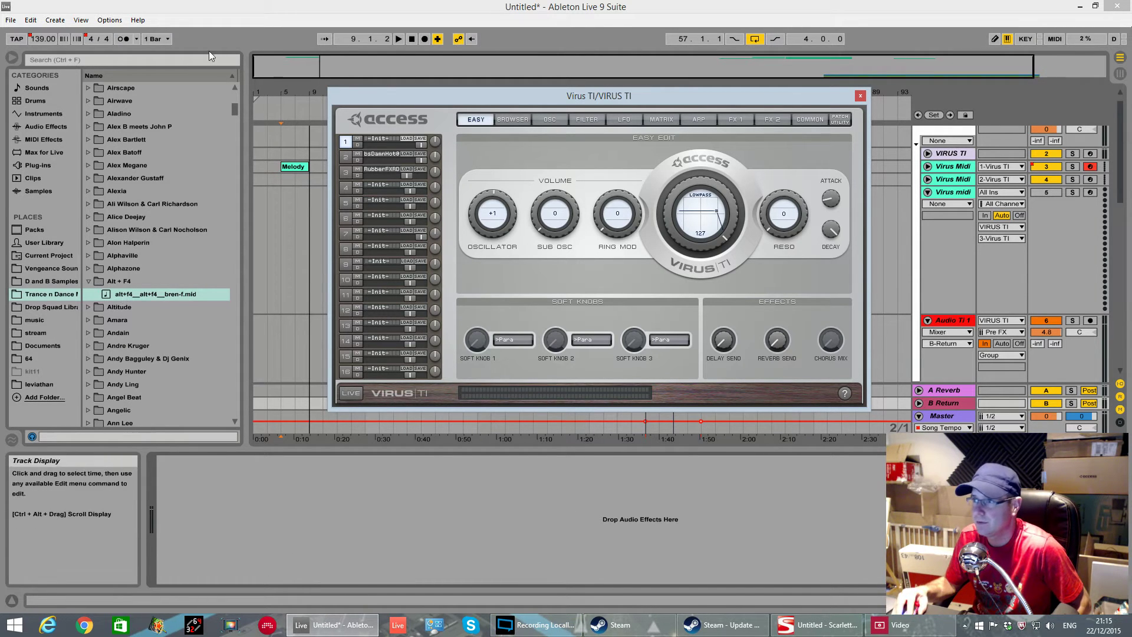
left_click(110, 20)
left_click(147, 320)
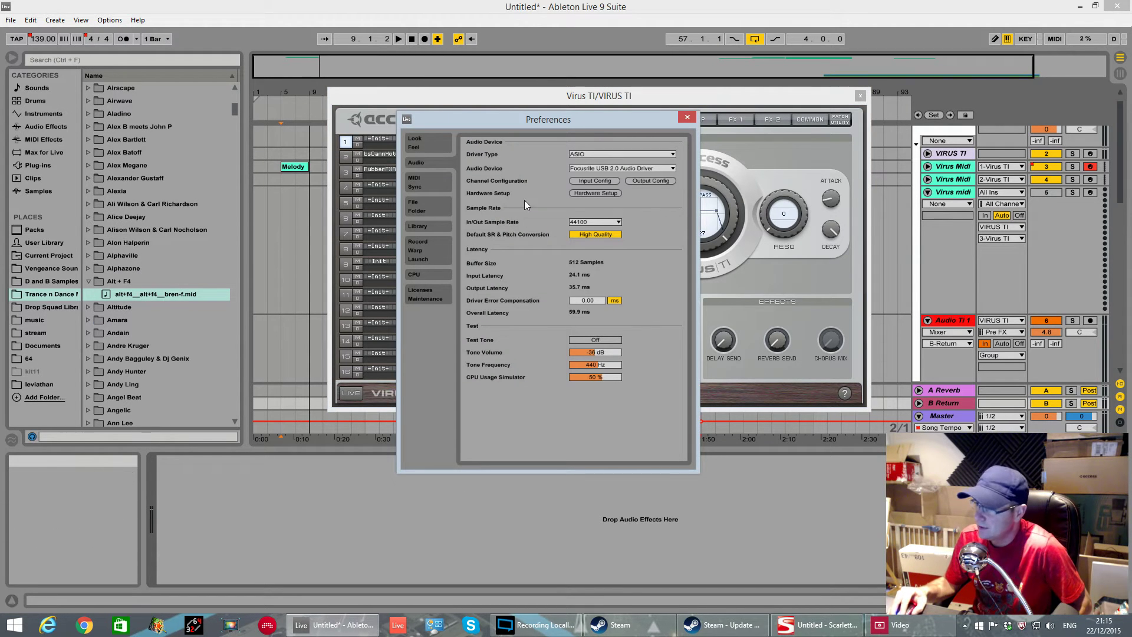
left_click(583, 194)
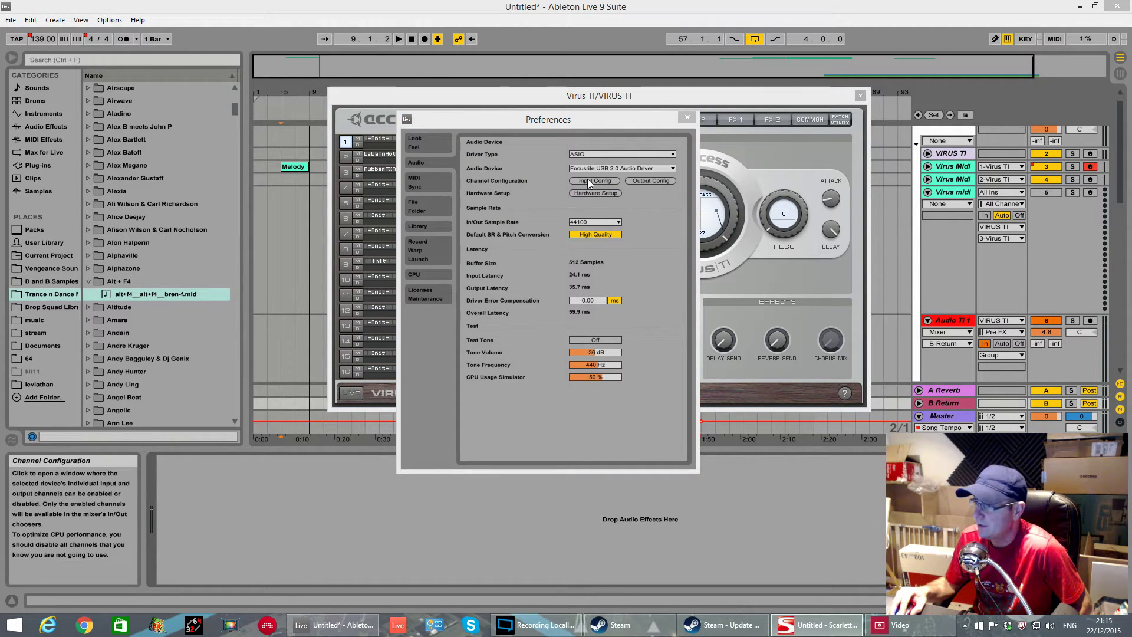
left_click(589, 180)
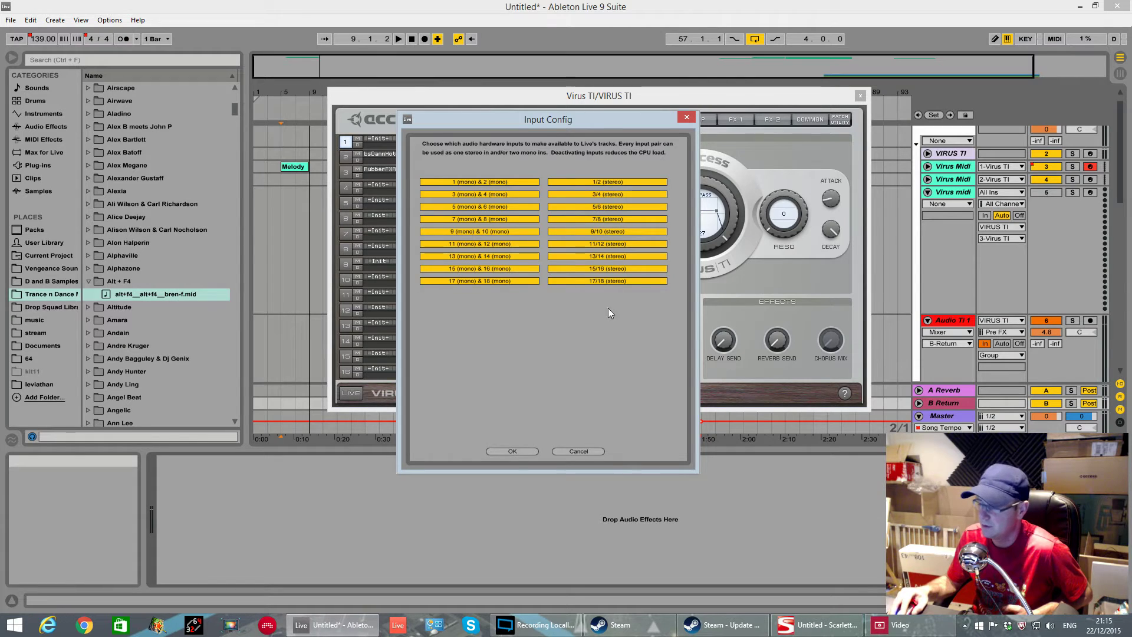
left_click(517, 452)
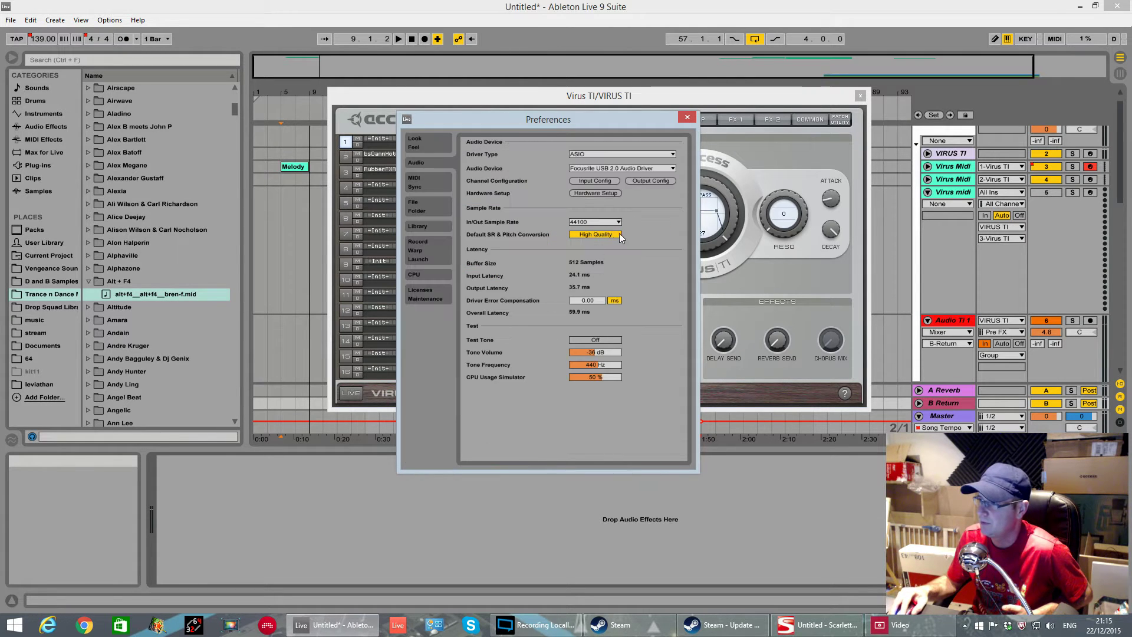
left_click(653, 186)
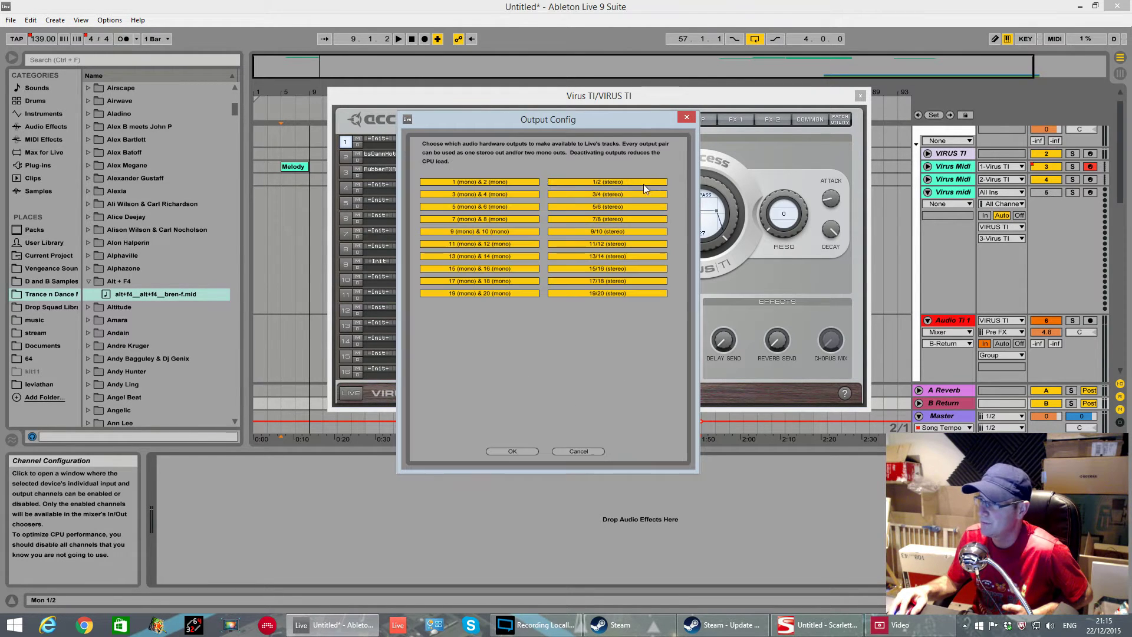
left_click(687, 117)
left_click(687, 116)
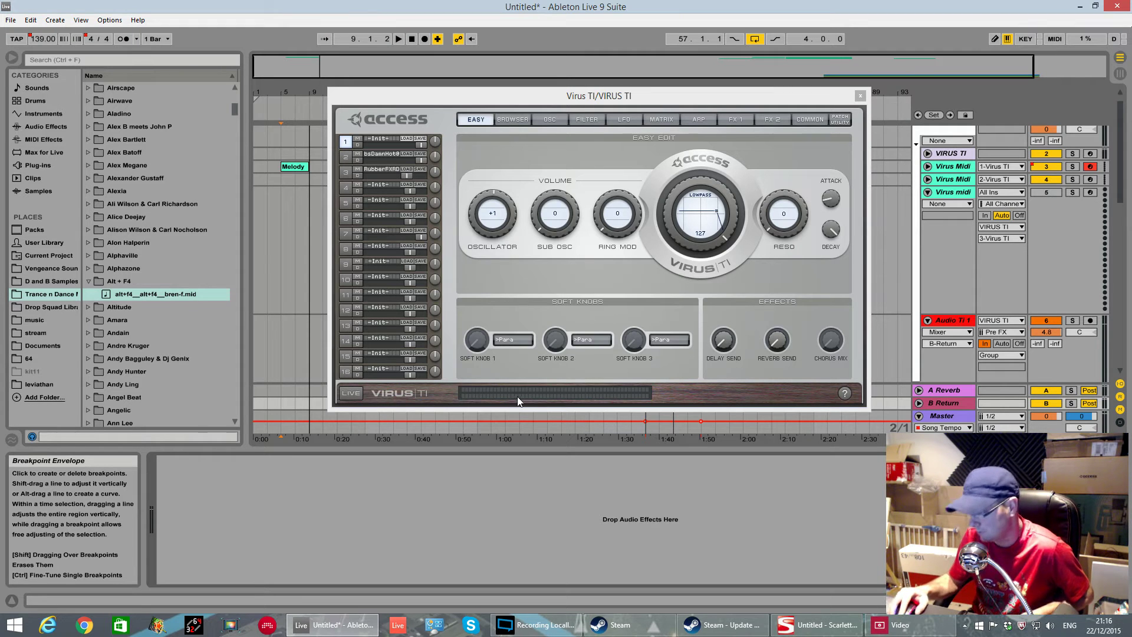
Show Audio Effects in the browser and select the B Return track.
left_click(317, 189)
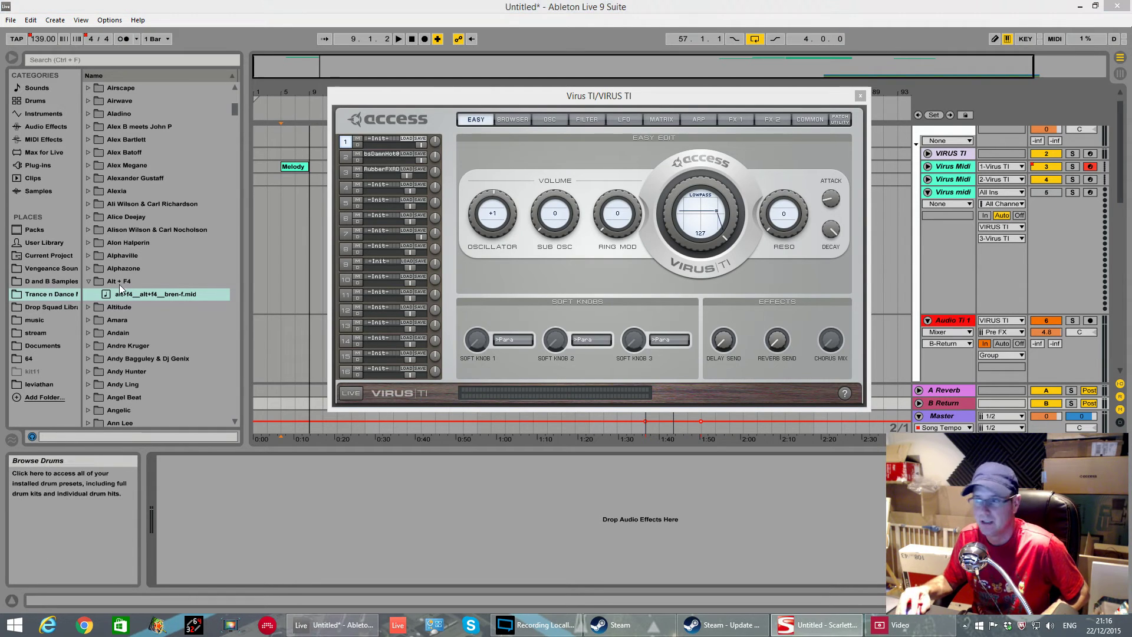
left_click(56, 126)
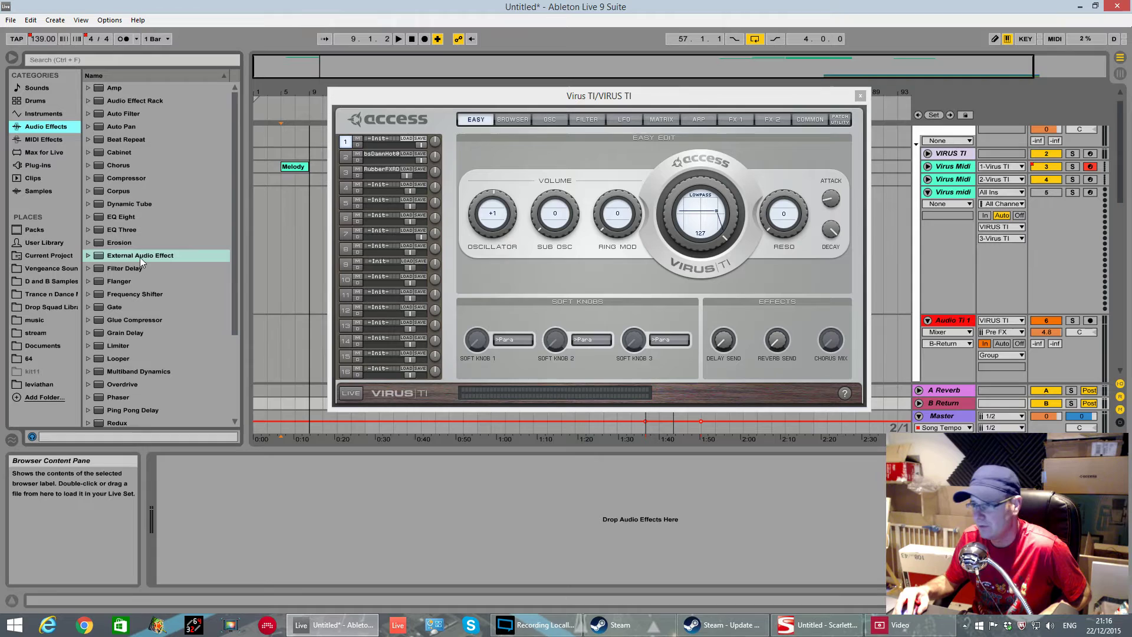
left_click(943, 405)
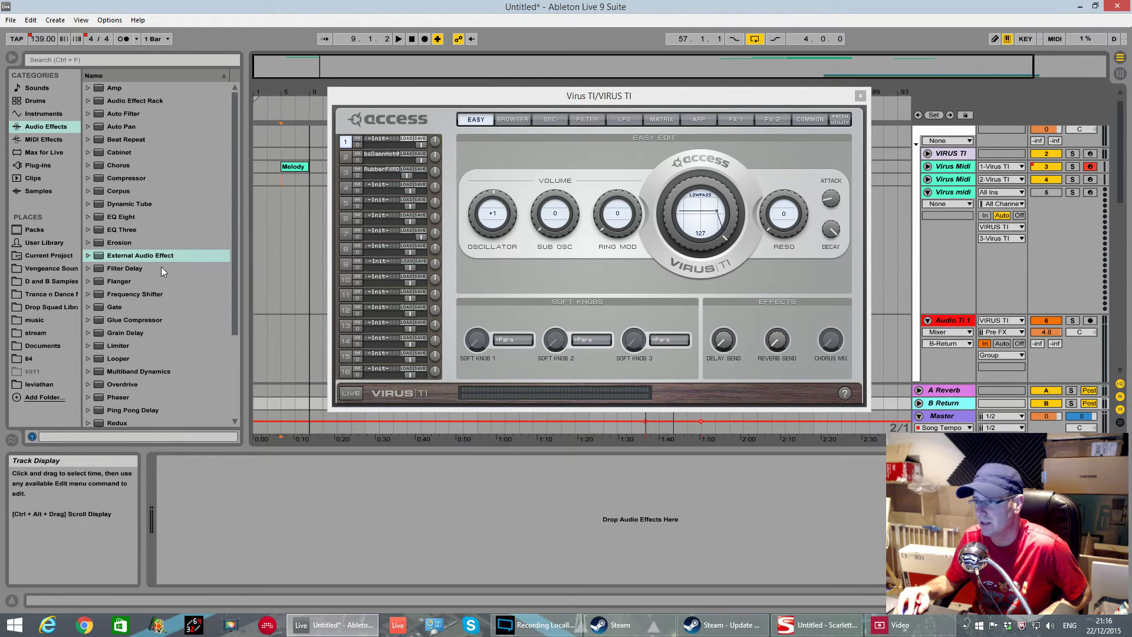
Drag External Audio Effect from the browser onto the B Return track.
left_click_drag(159, 258, 427, 519)
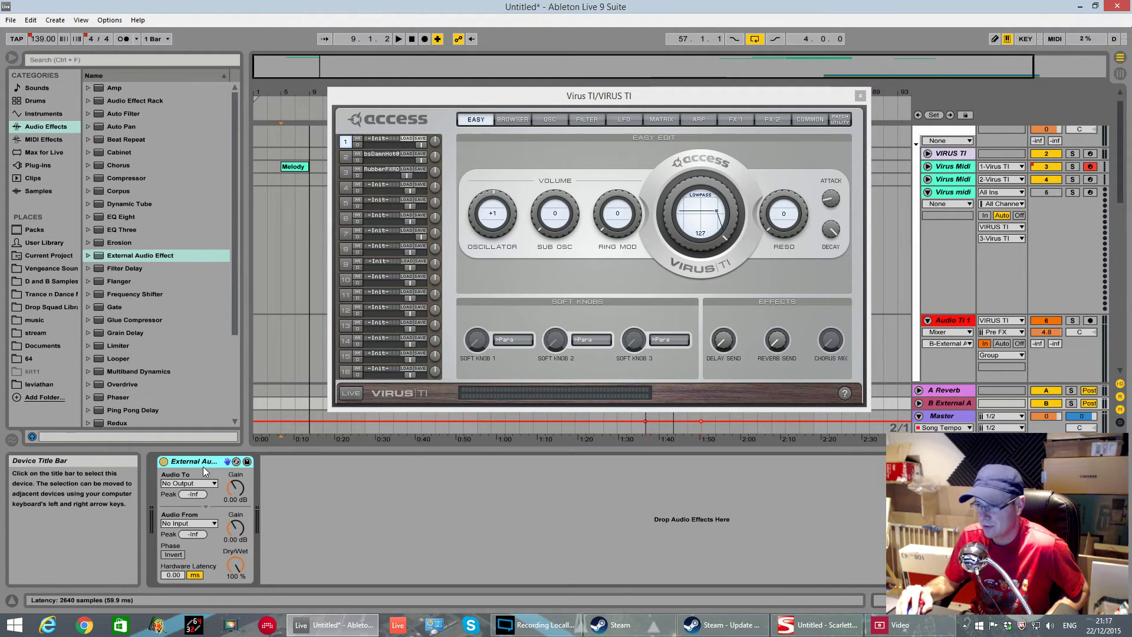
Set the External Audio Effect's Audio To to outputs 5/6 and Audio From to inputs 5/6.
left_click(213, 484)
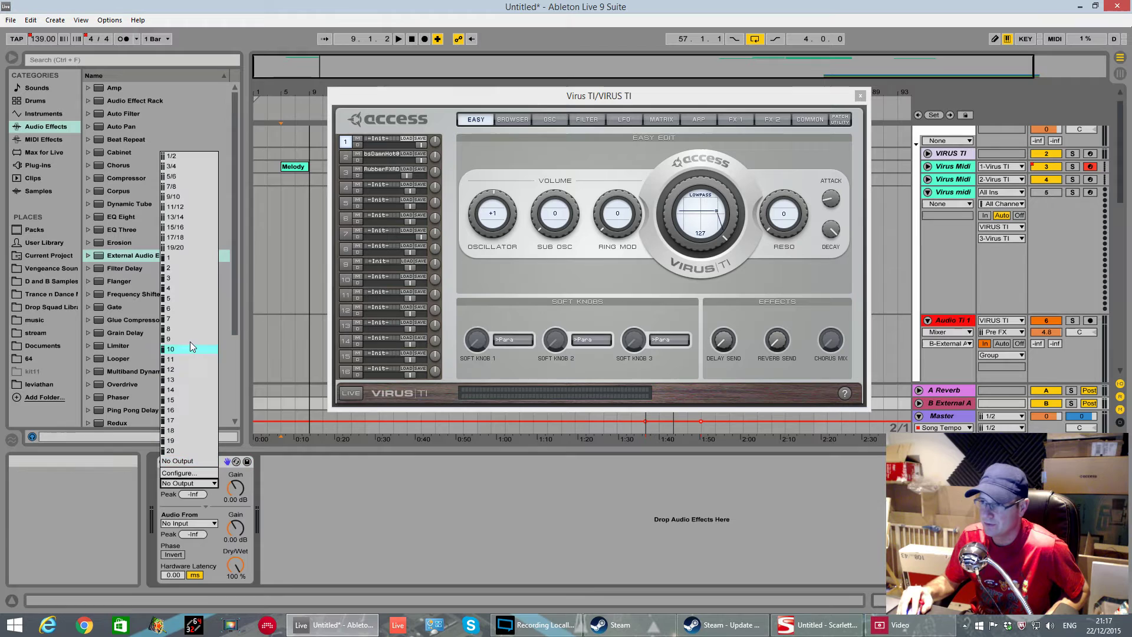
left_click(171, 177)
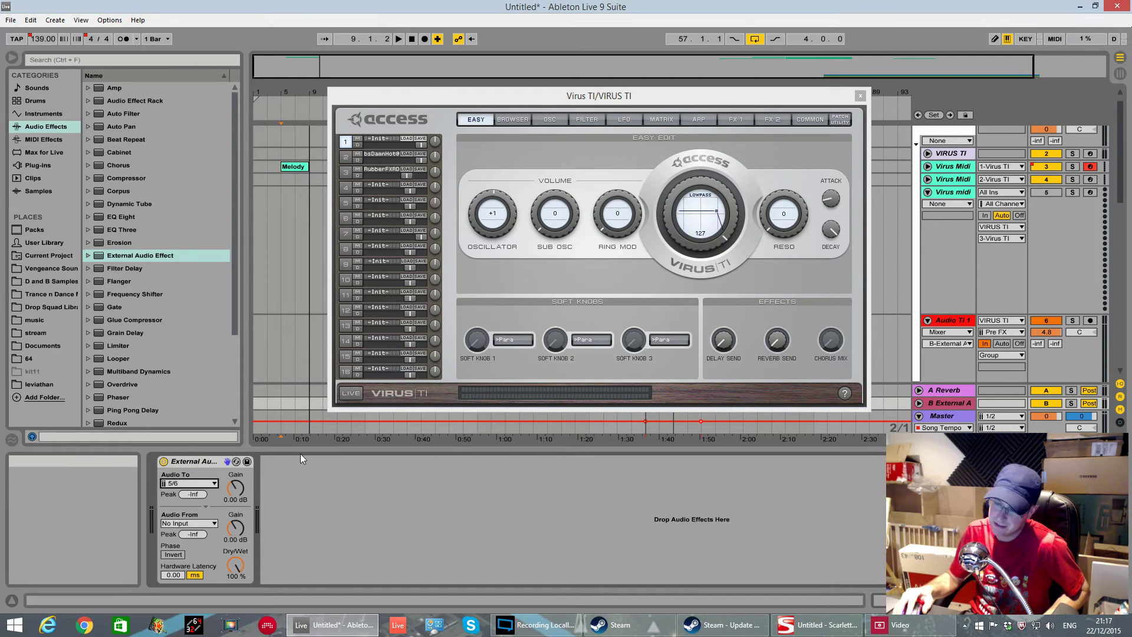
left_click(207, 523)
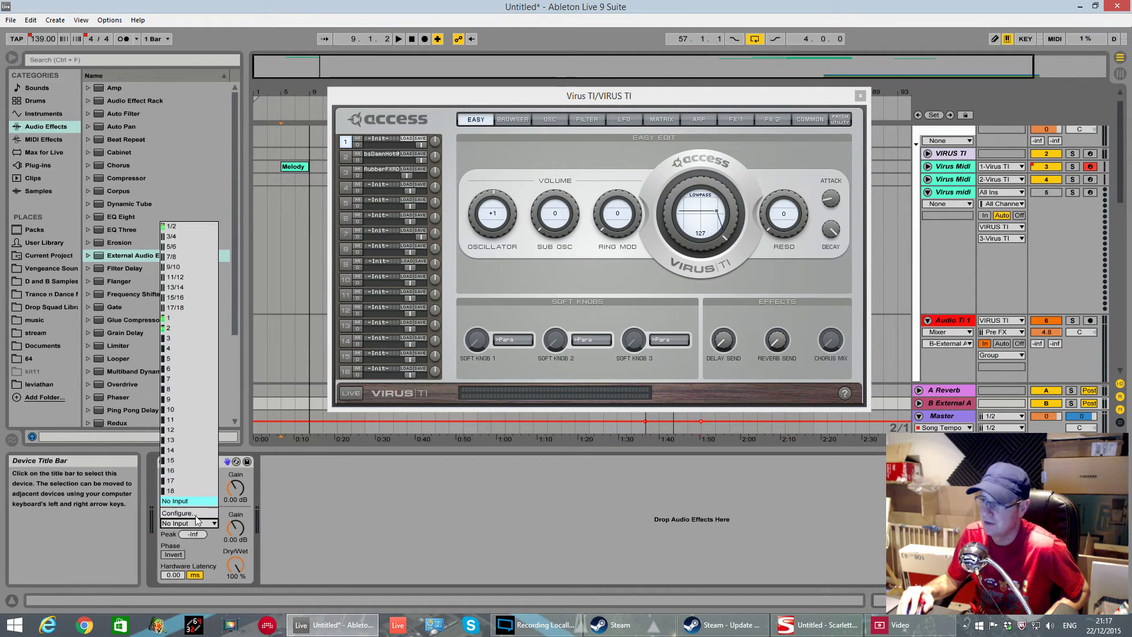
left_click(171, 246)
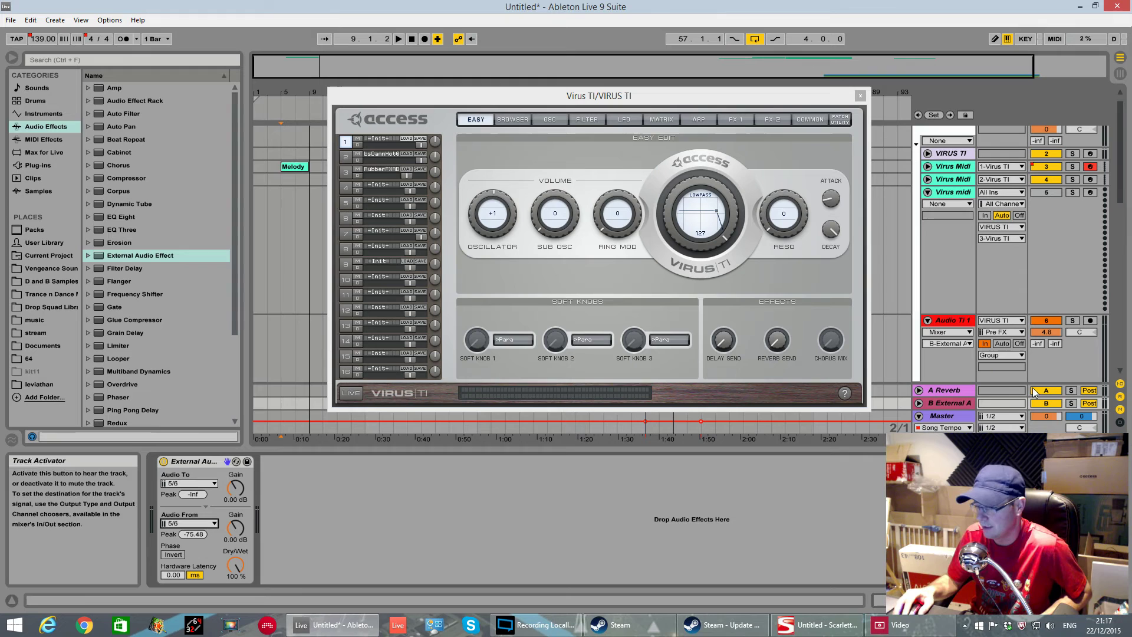
Rename the B return track to 'MX 200'.
right_click(952, 402)
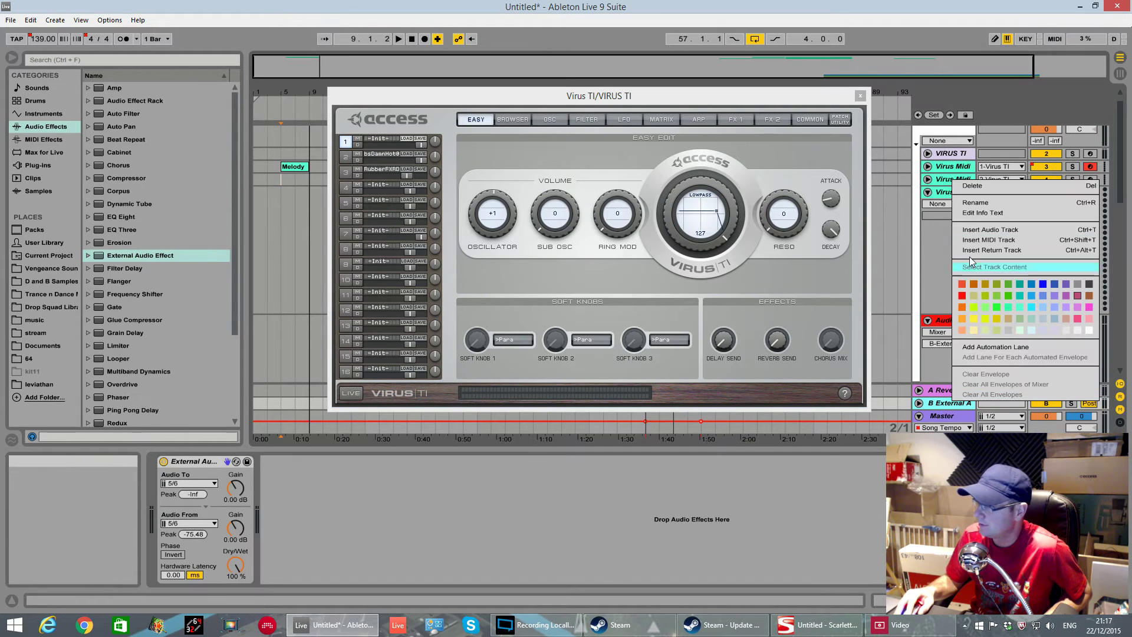
left_click(980, 202)
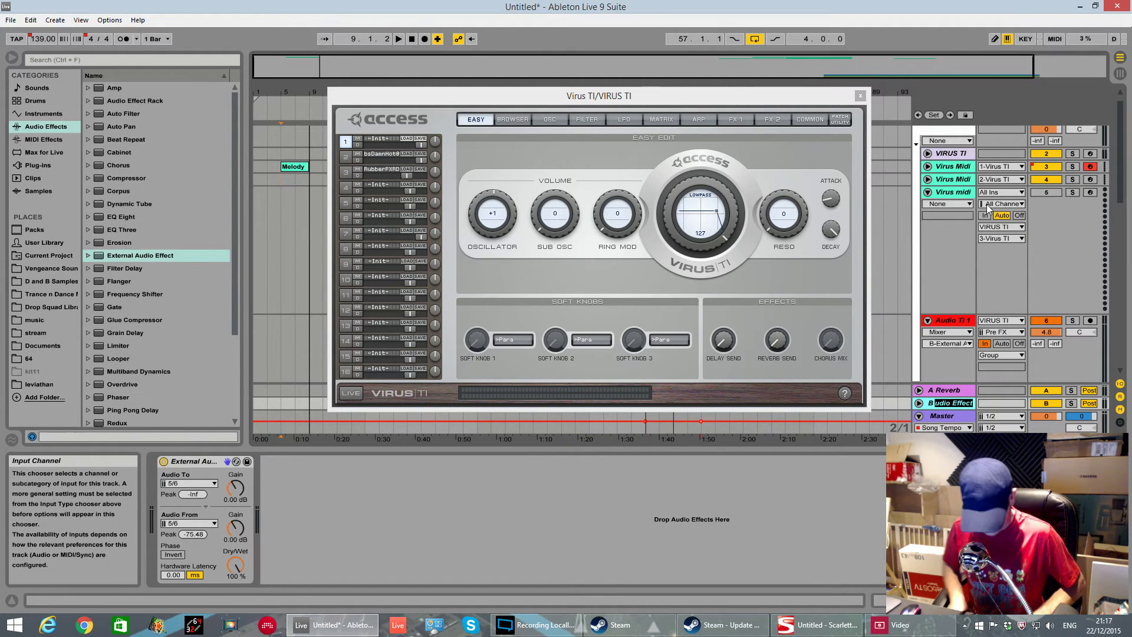
type("MX")
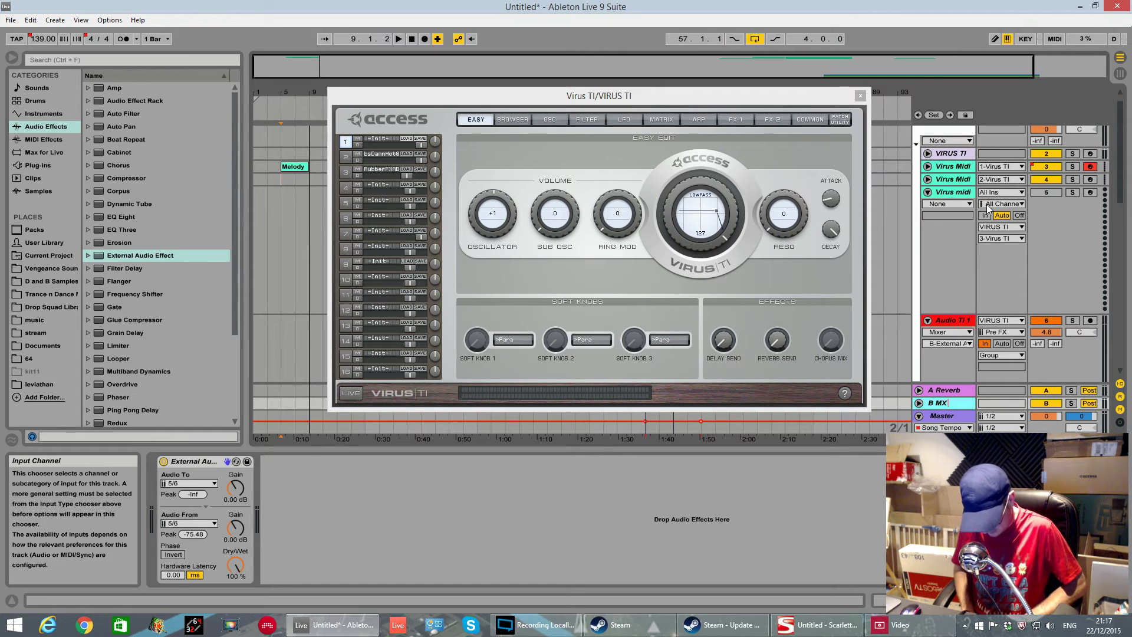
type(" 200")
key("Return")
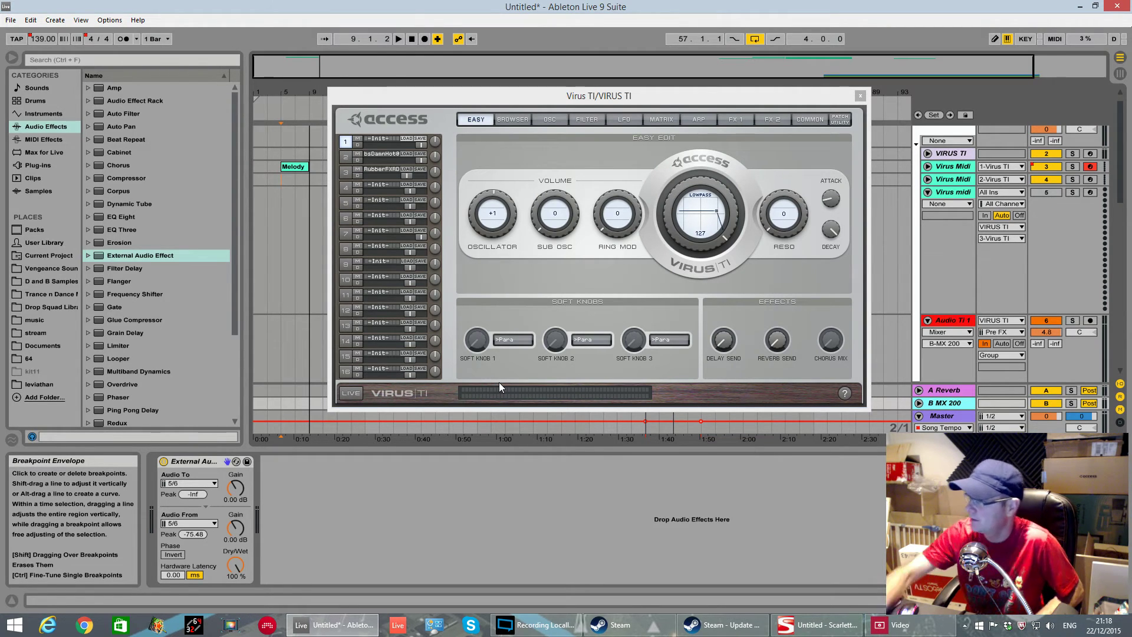
Nudge Audio Ti 1's B-MX 200 send, audition playback, and show the Virus TI oscillator page.
left_click_drag(1055, 343, 1055, 337)
key("space")
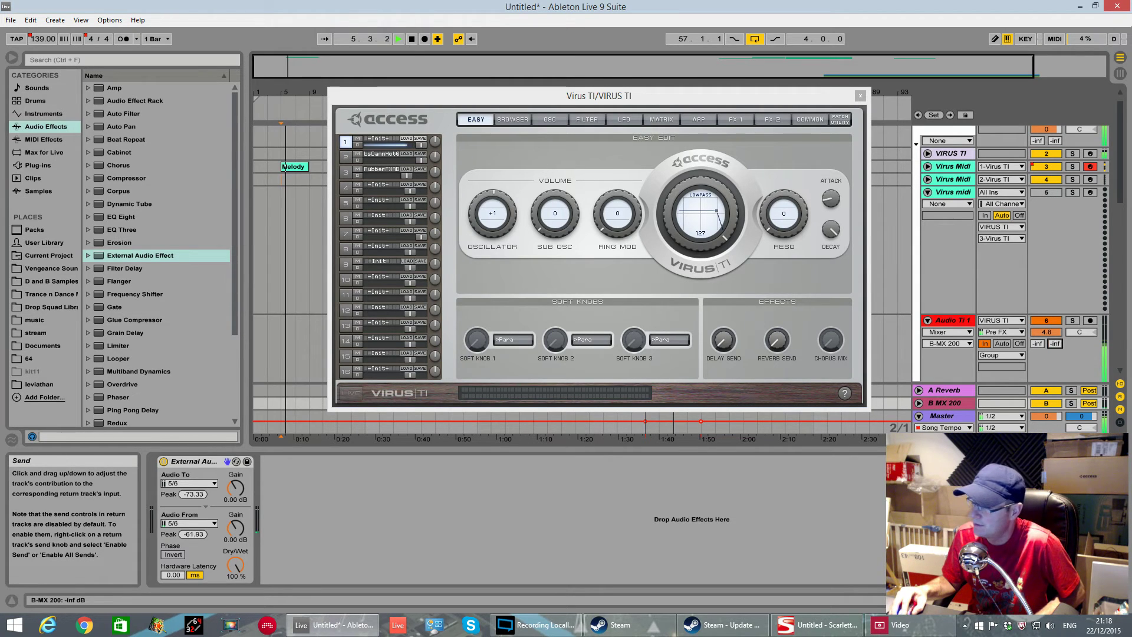
key("space")
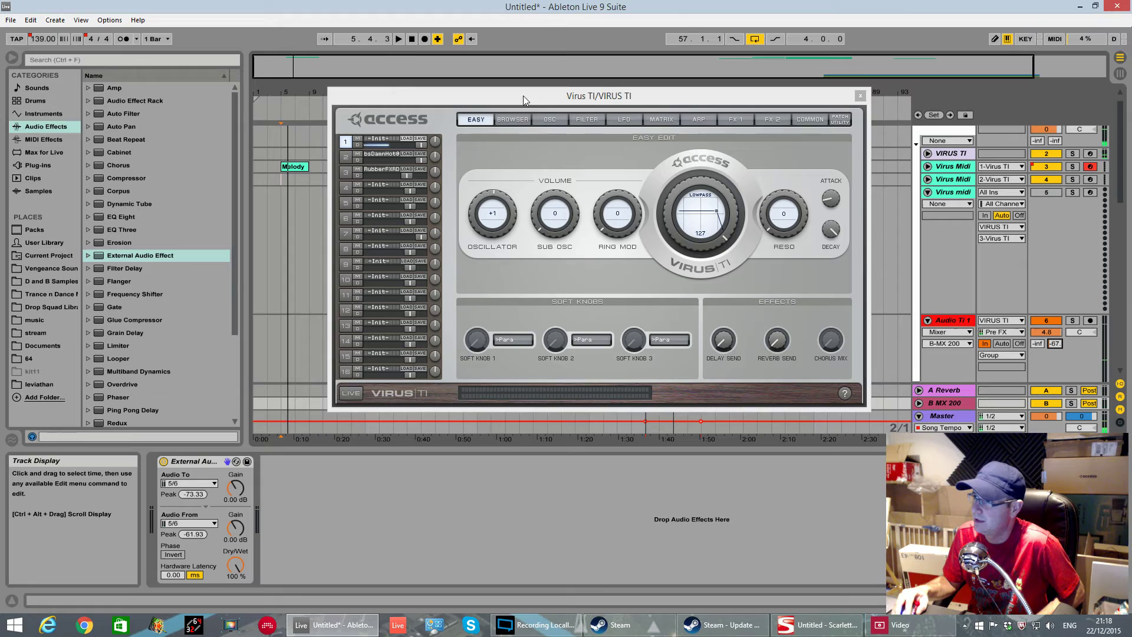
left_click_drag(524, 98, 526, 112)
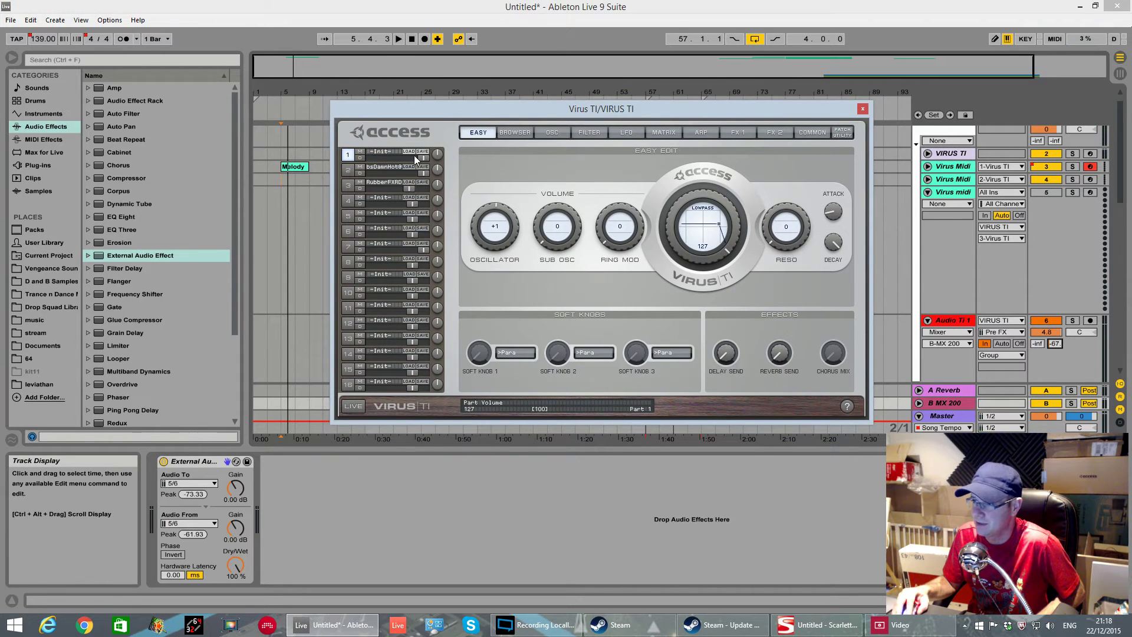
left_click(548, 133)
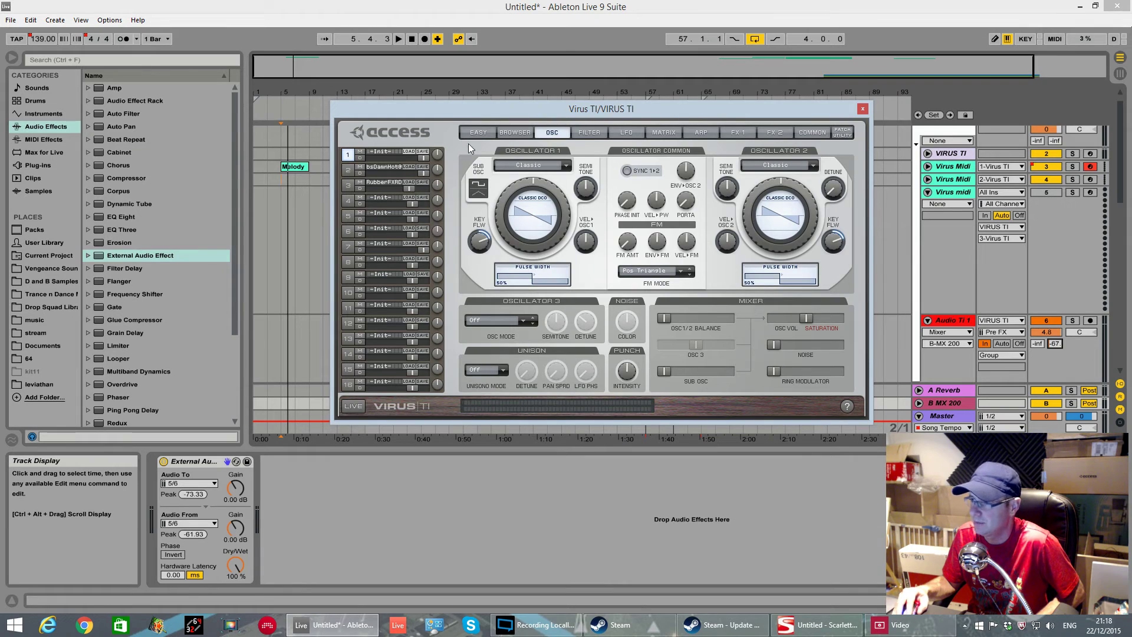
key("space")
left_click_drag(559, 114, 556, 126)
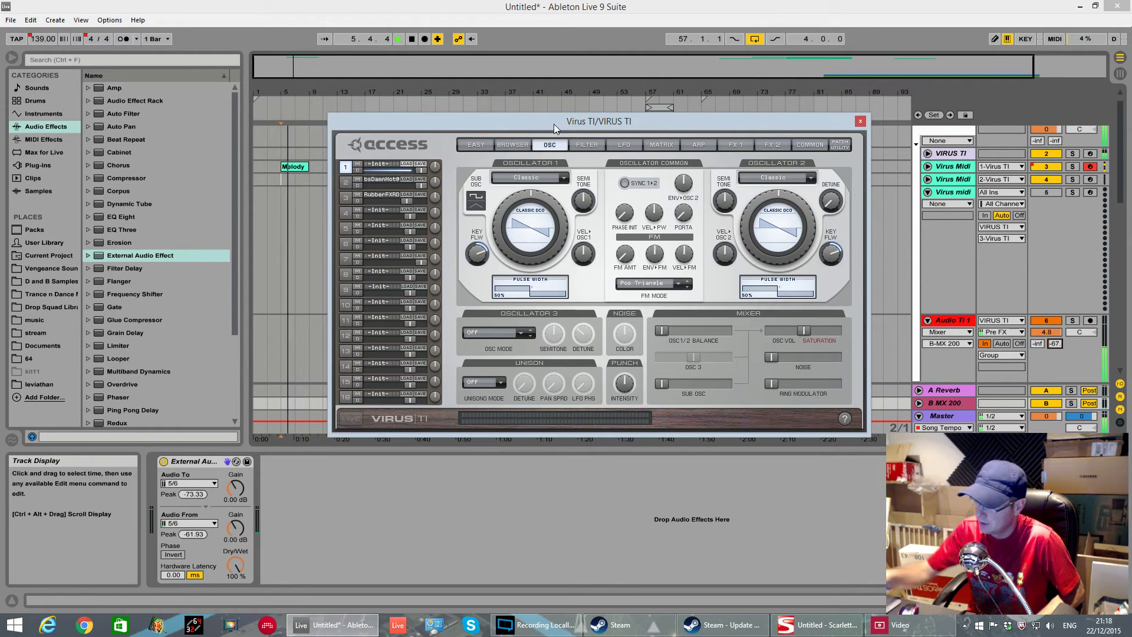
mouse_move(2, 5)
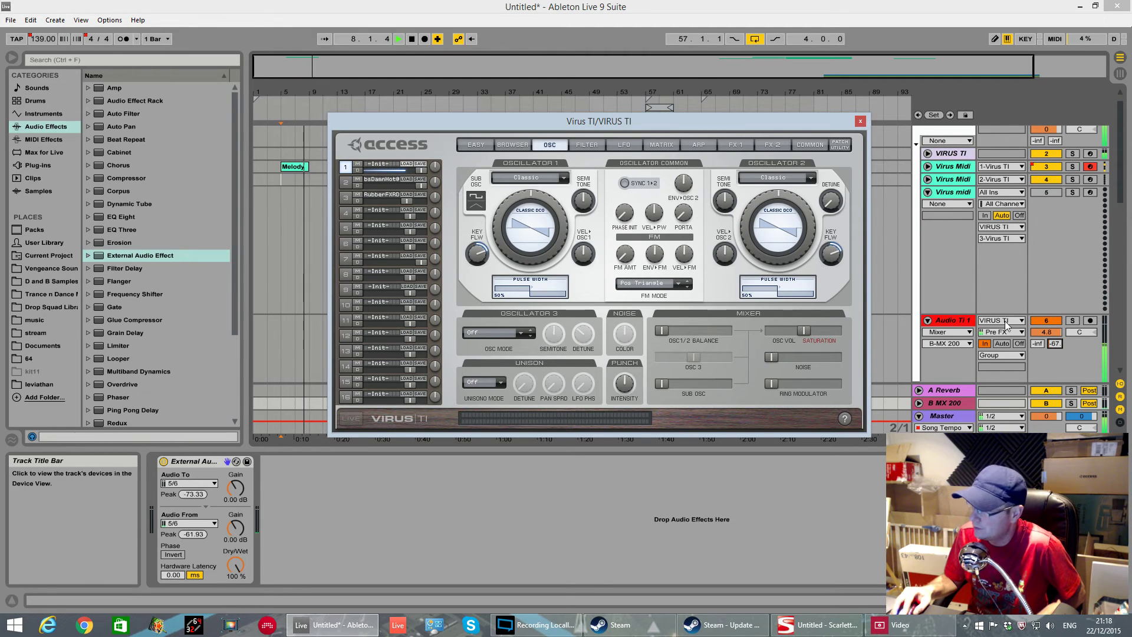
Raise Audio Ti 1's B-MX 200 send to 0 dB and trim the hardware return to -3.69 dB.
left_click(1055, 343)
left_click_drag(1055, 344, 1055, 322)
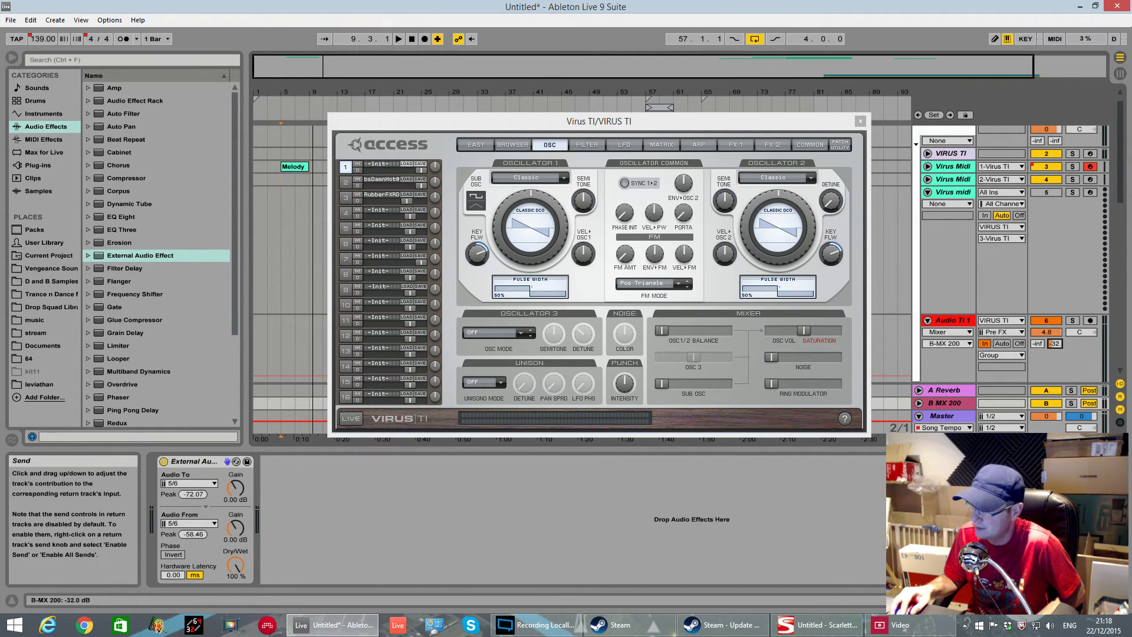
key("space")
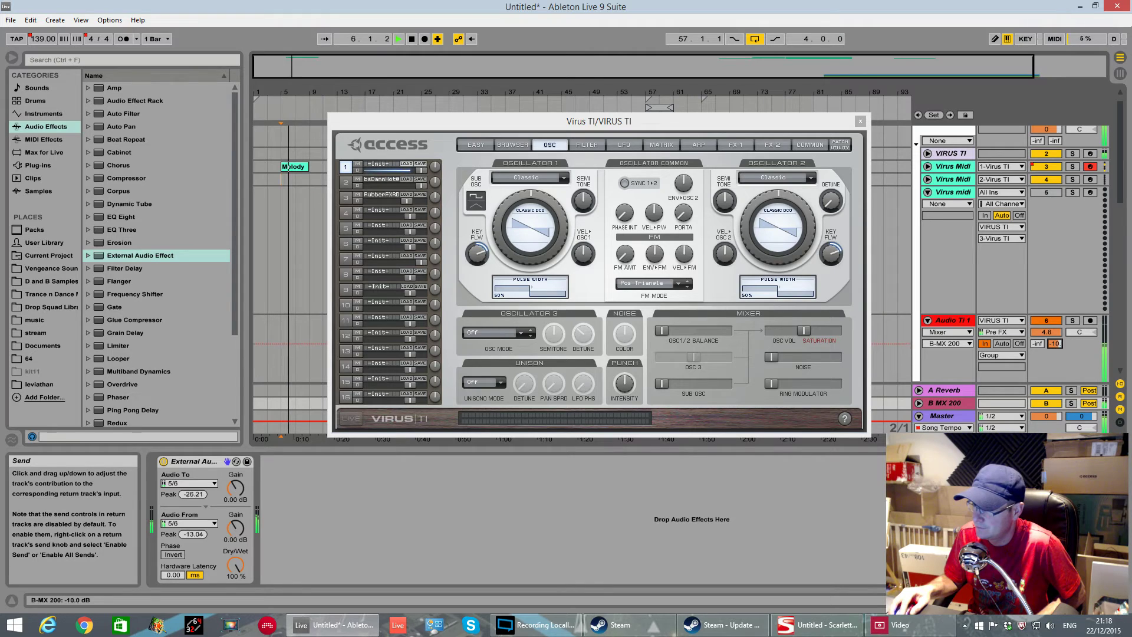
left_click_drag(1055, 344, 1056, 351)
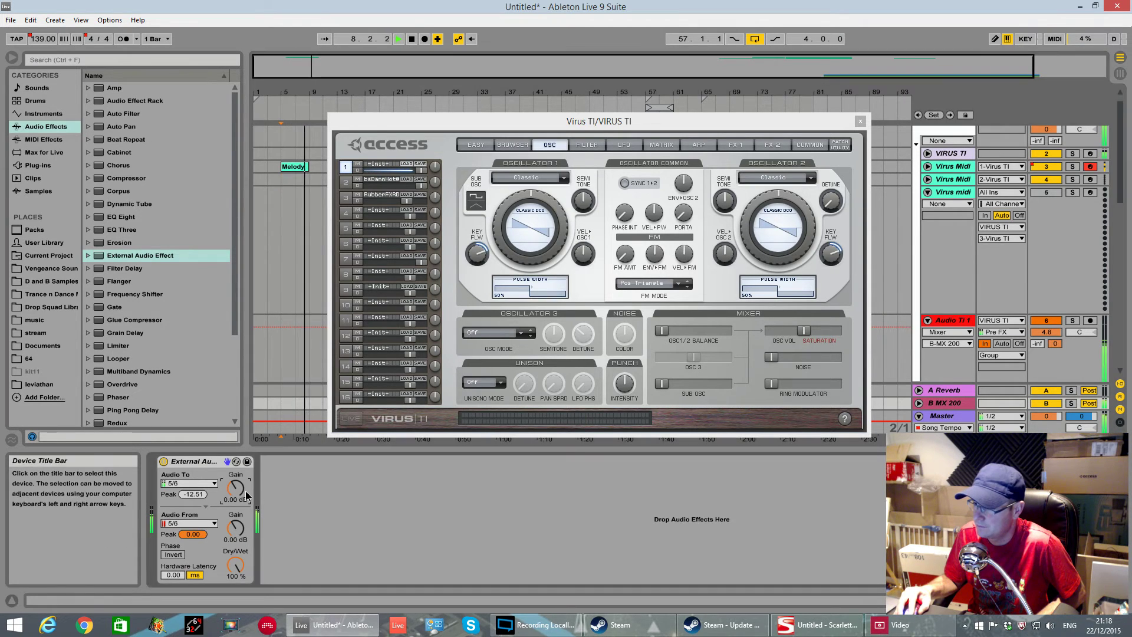
left_click_drag(229, 518, 228, 516)
key("space")
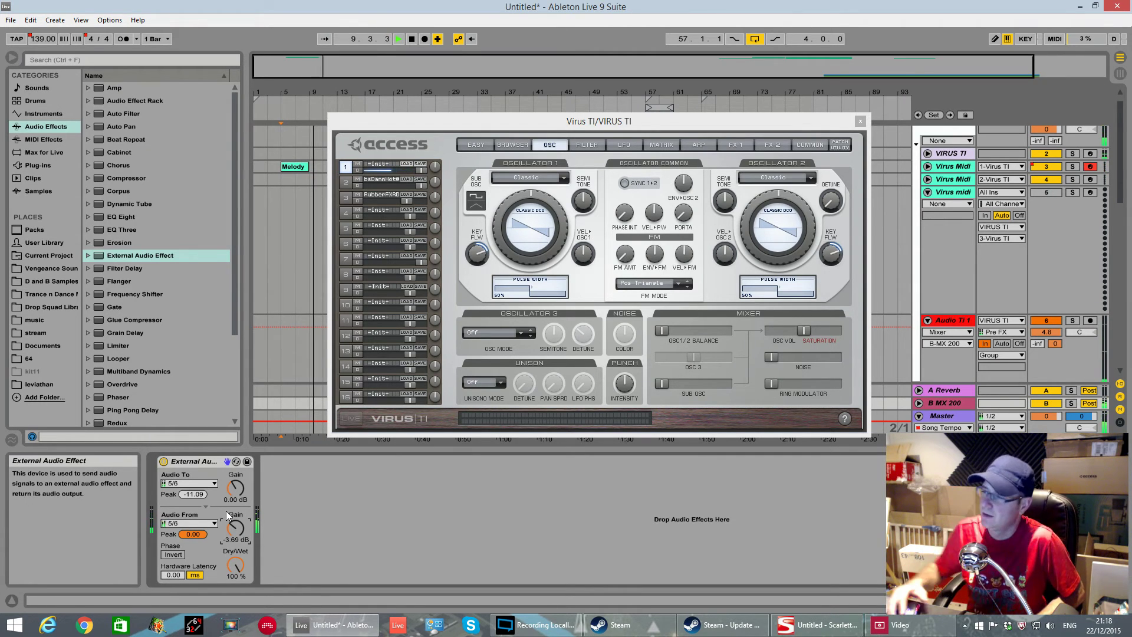
Select bars 5 to 9 below the Melody clip and play them through the hardware effect.
left_click_drag(612, 123, 613, 313)
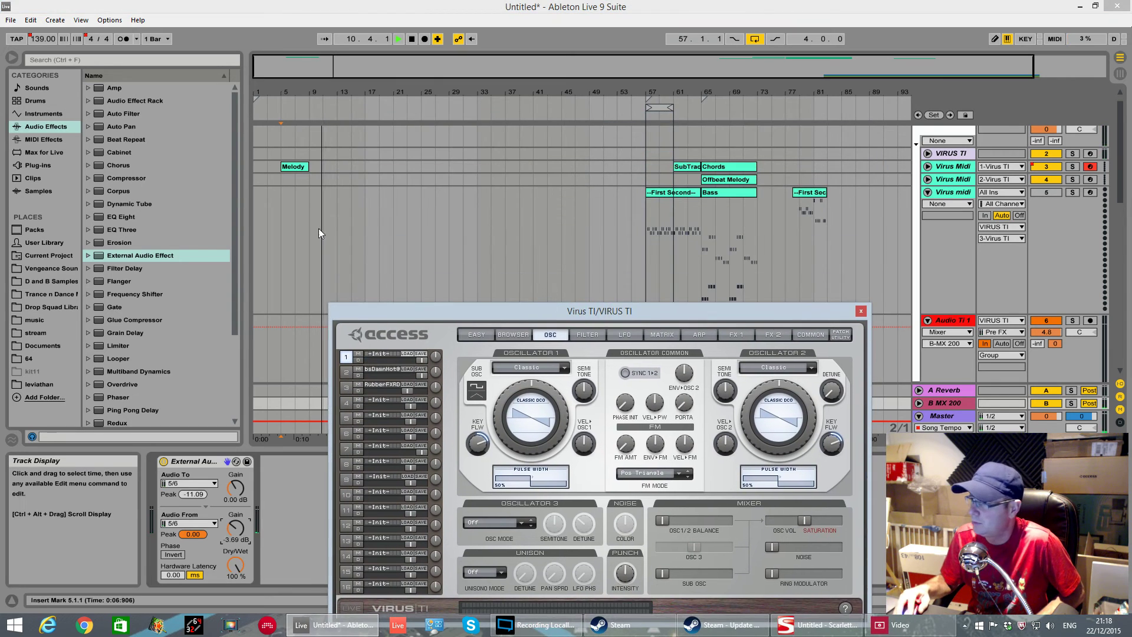
key("space")
mouse_move(284, 181)
left_mouse_down()
mouse_move(318, 188)
mouse_move(304, 190)
left_mouse_up()
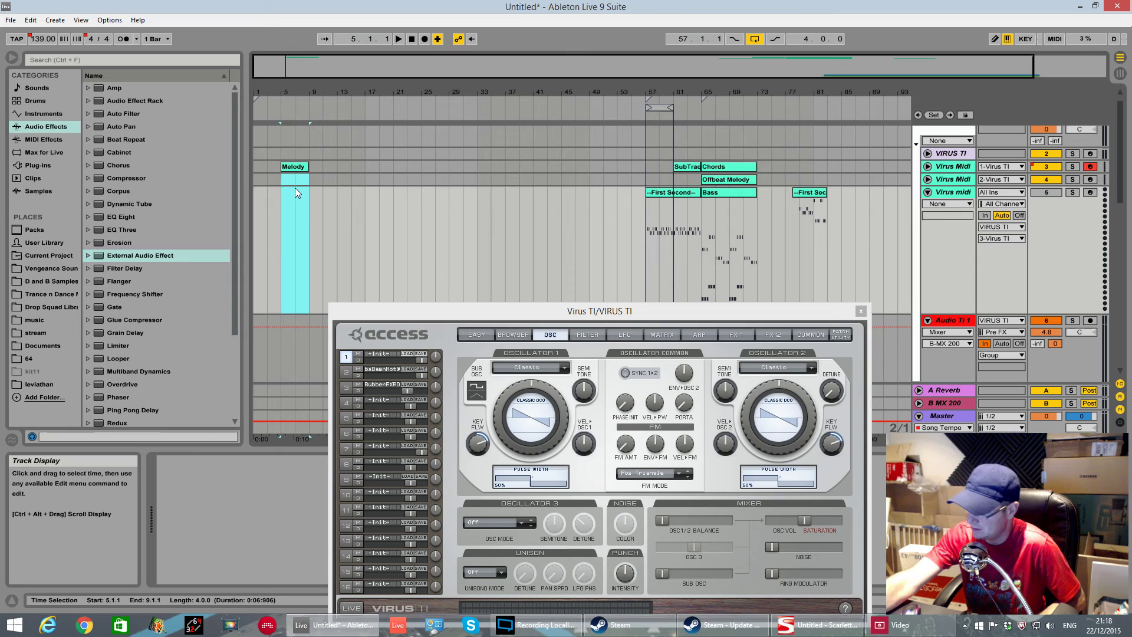
key("space")
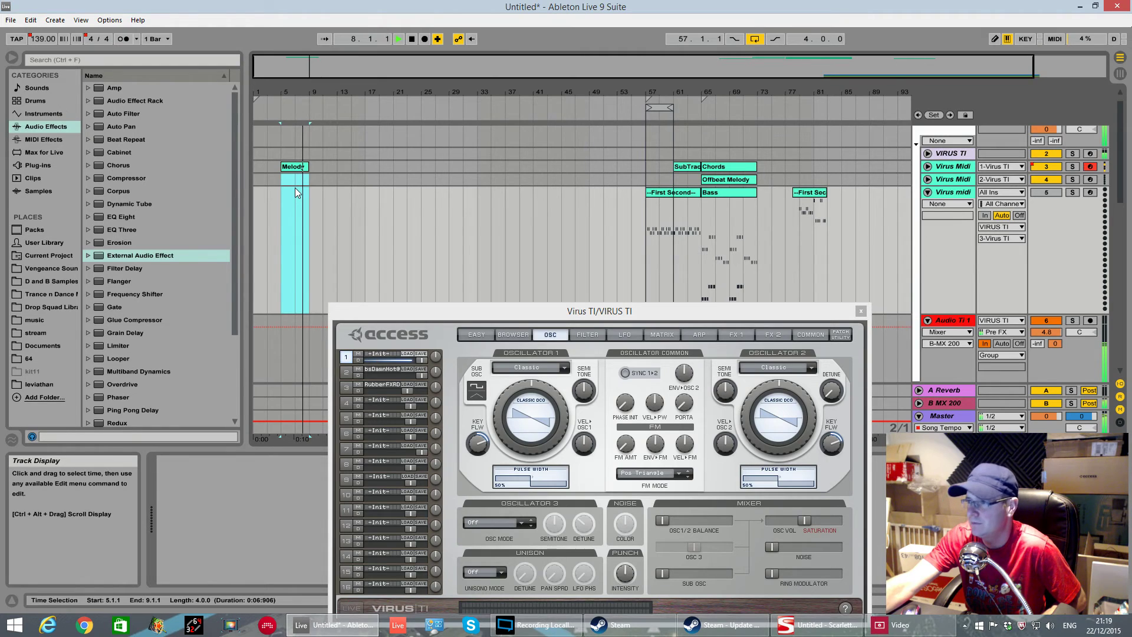
key("space")
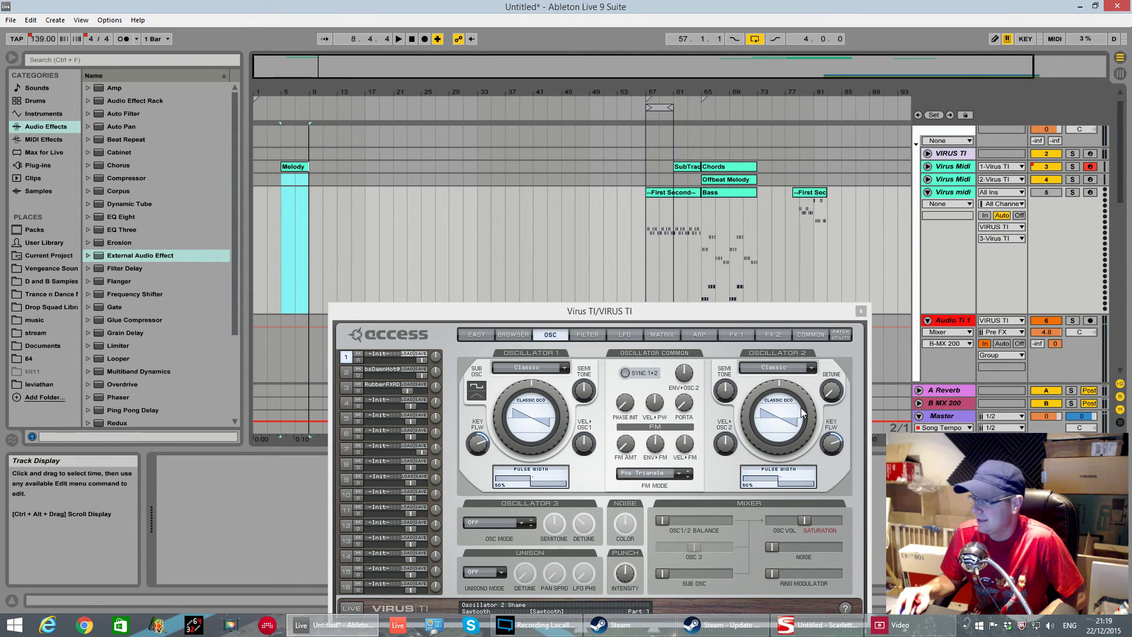
left_click(316, 323)
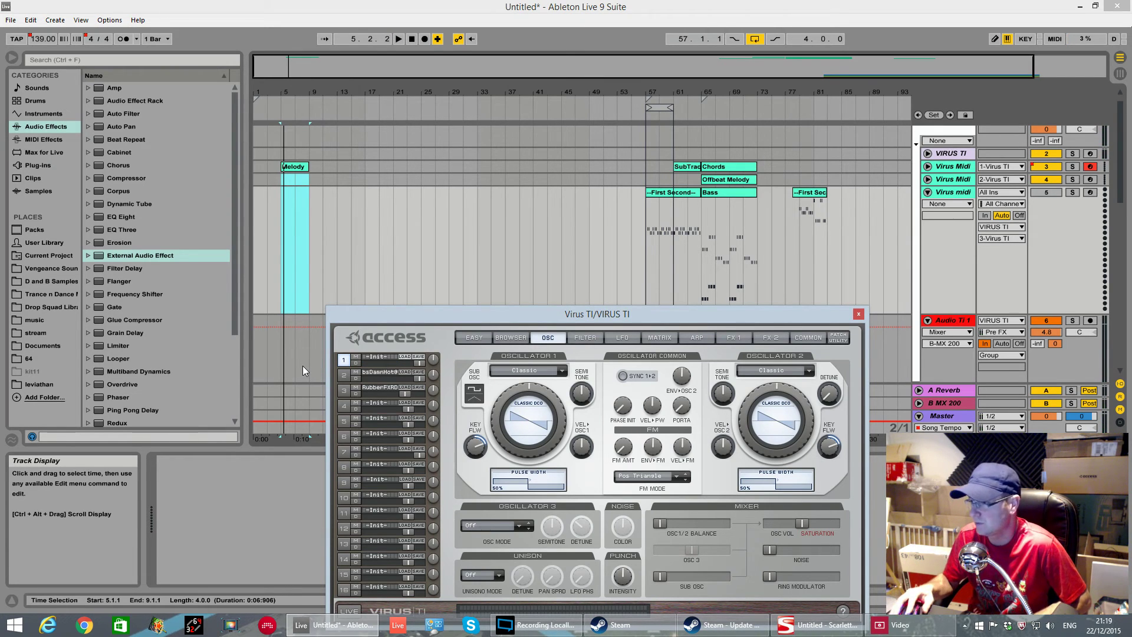
Close the Virus TI window and lower Audio Ti 1's External Audio Effect output gain to -3.69 dB.
left_click(859, 313)
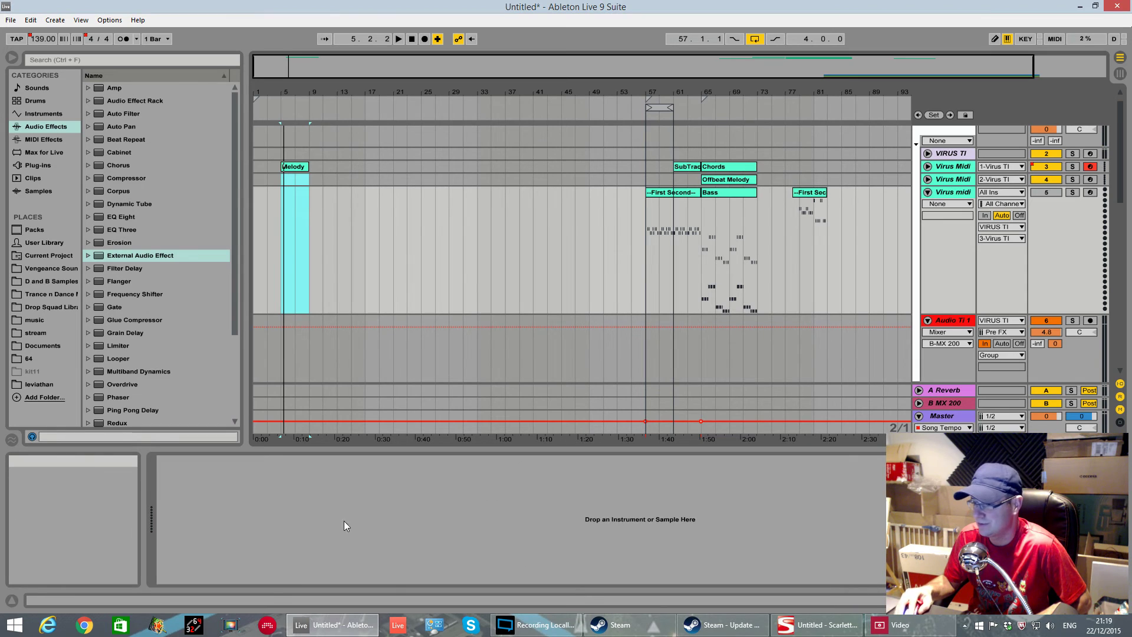
left_click_drag(141, 256, 193, 467)
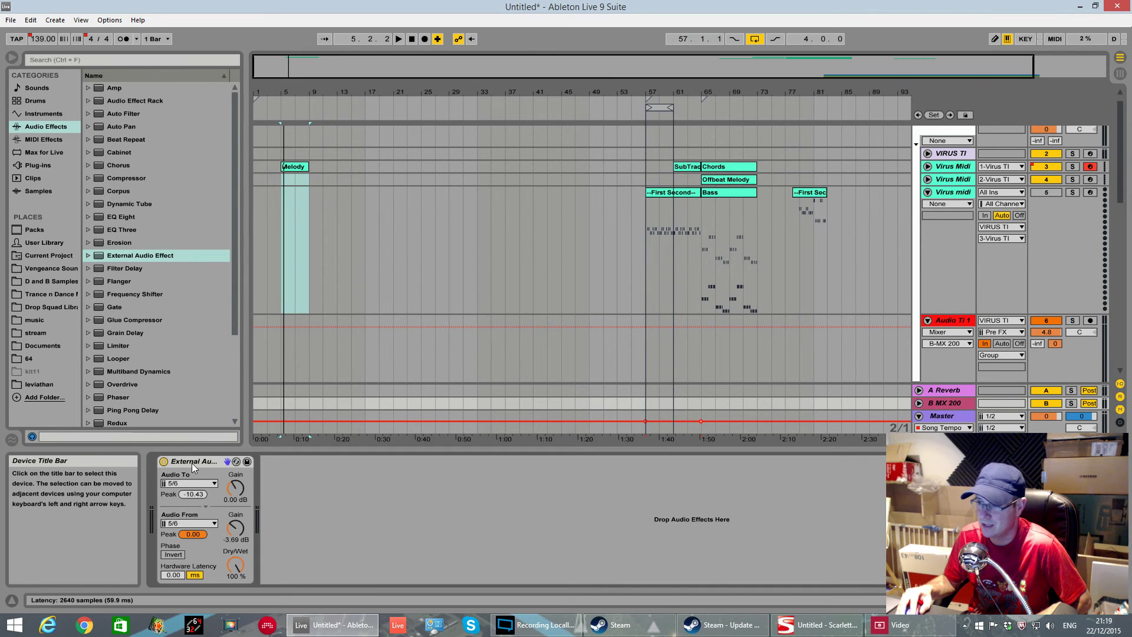
left_click(948, 321)
left_click(947, 404)
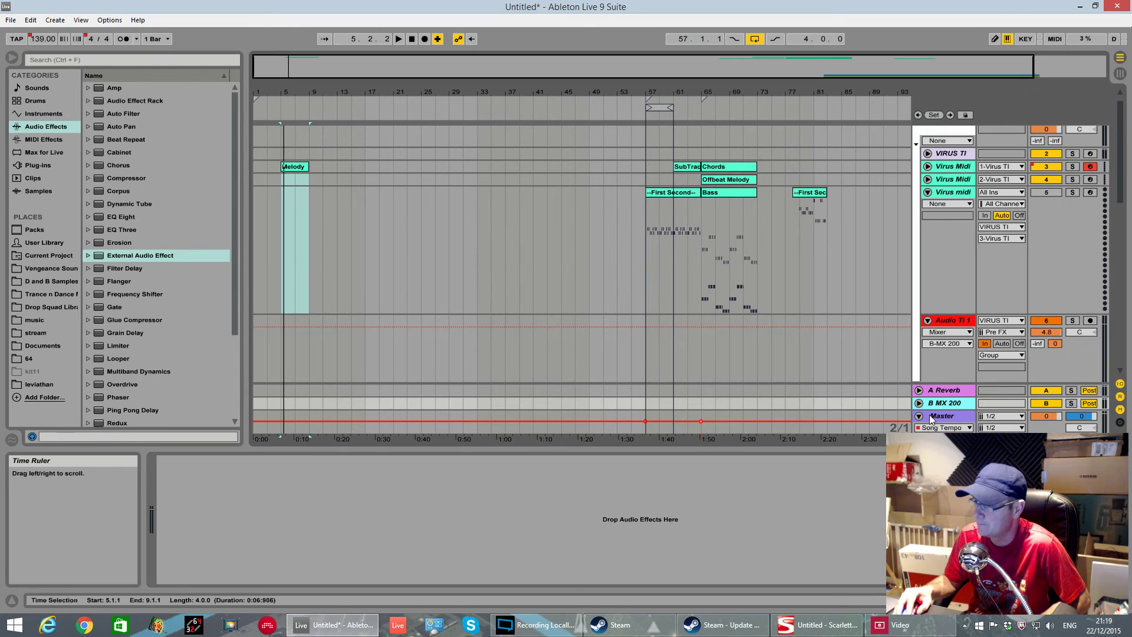
key("space")
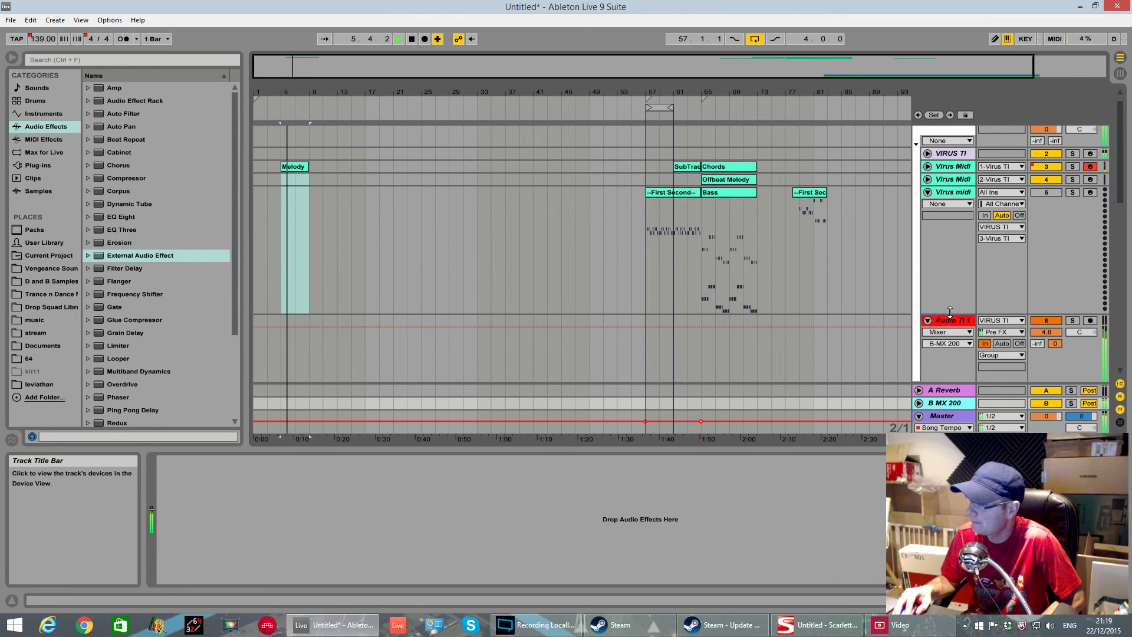
left_click(946, 321)
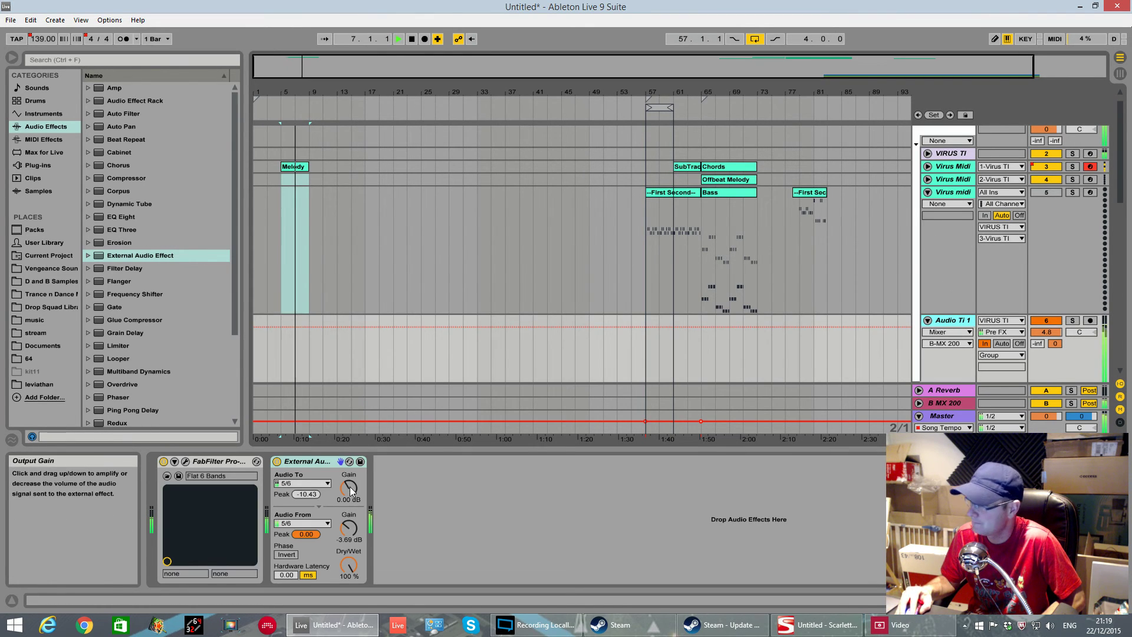
mouse_move(350, 486)
left_mouse_down()
mouse_move(349, 507)
mouse_move(349, 498)
left_mouse_up()
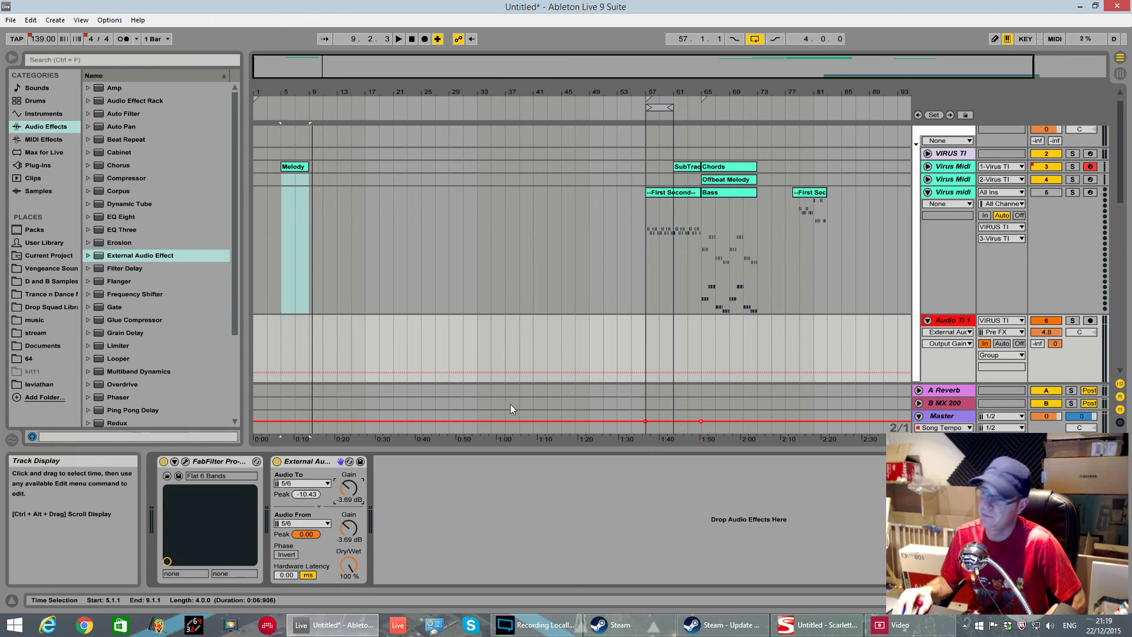
key("space")
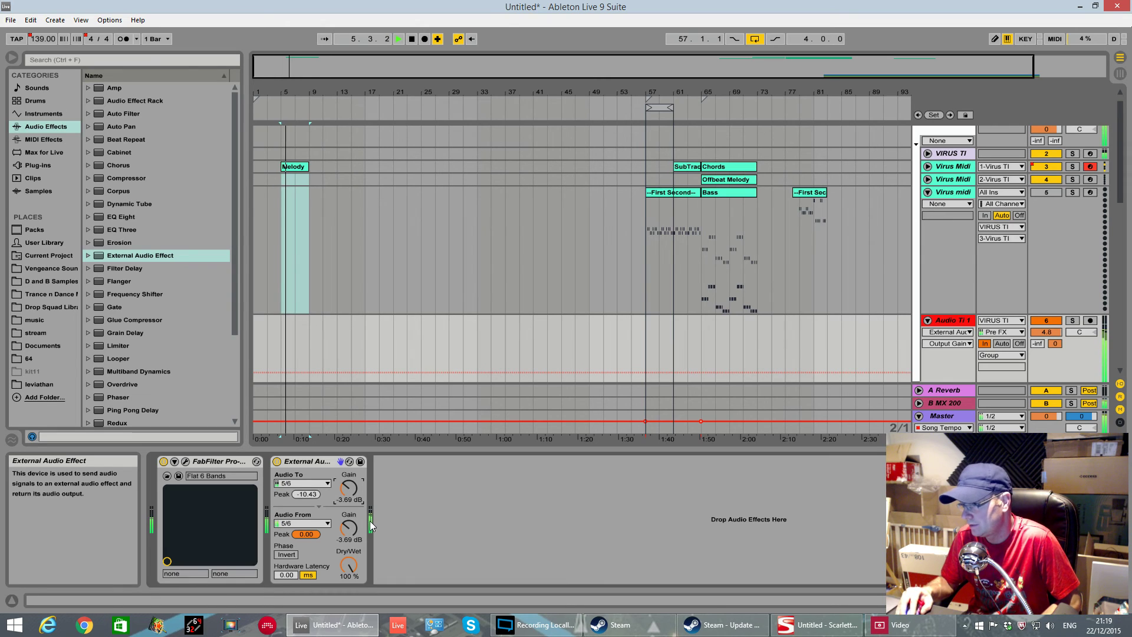
key("space")
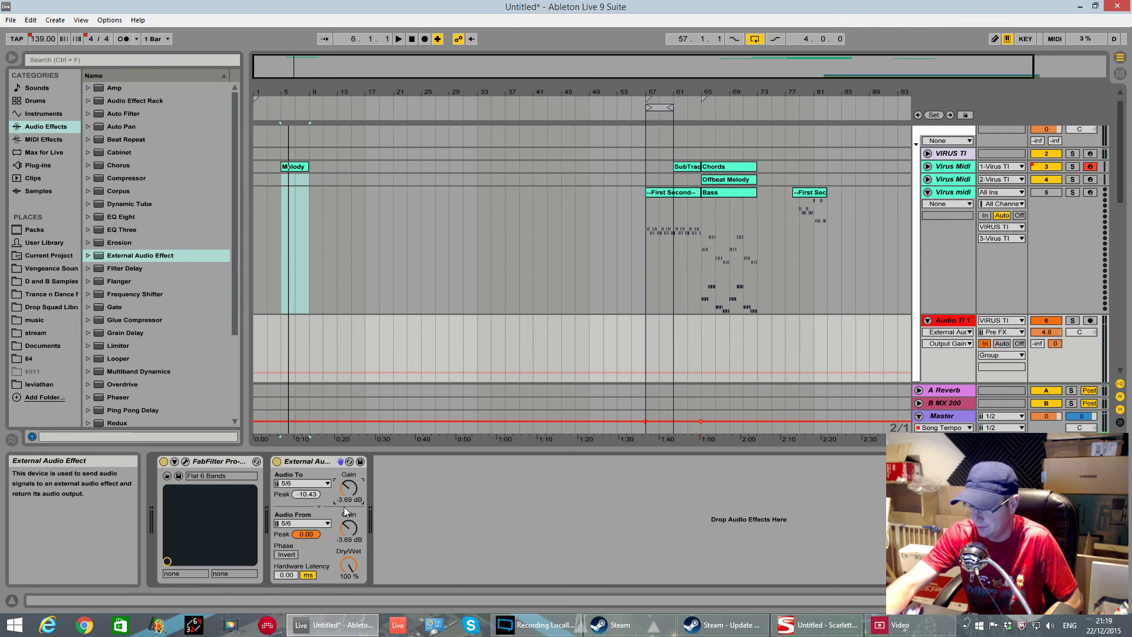
key("space")
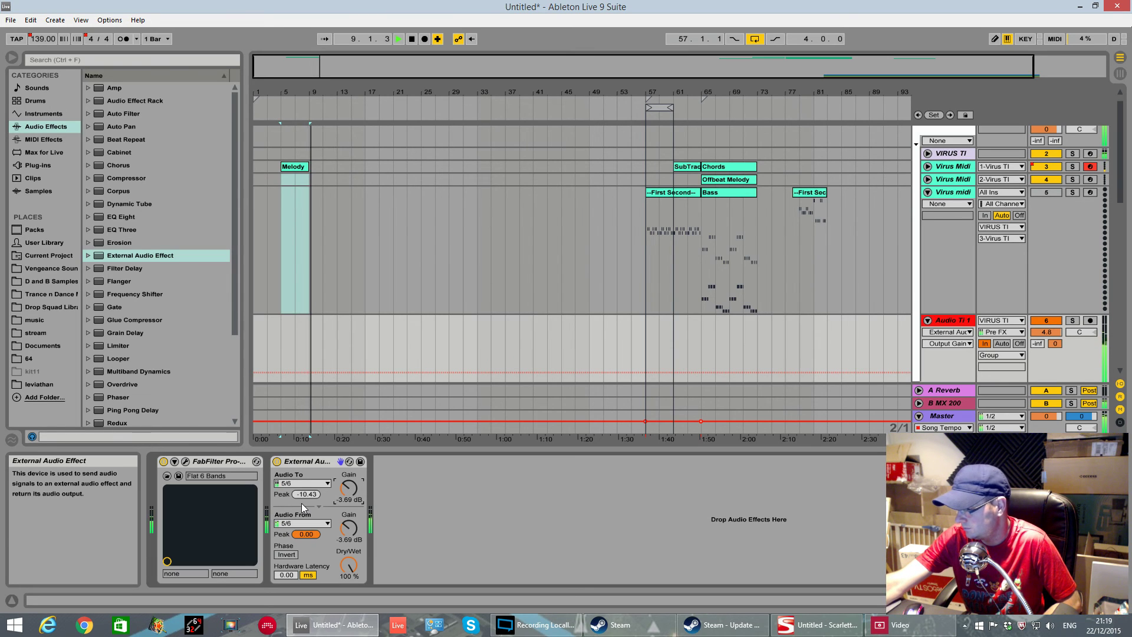
key("space")
key("space")
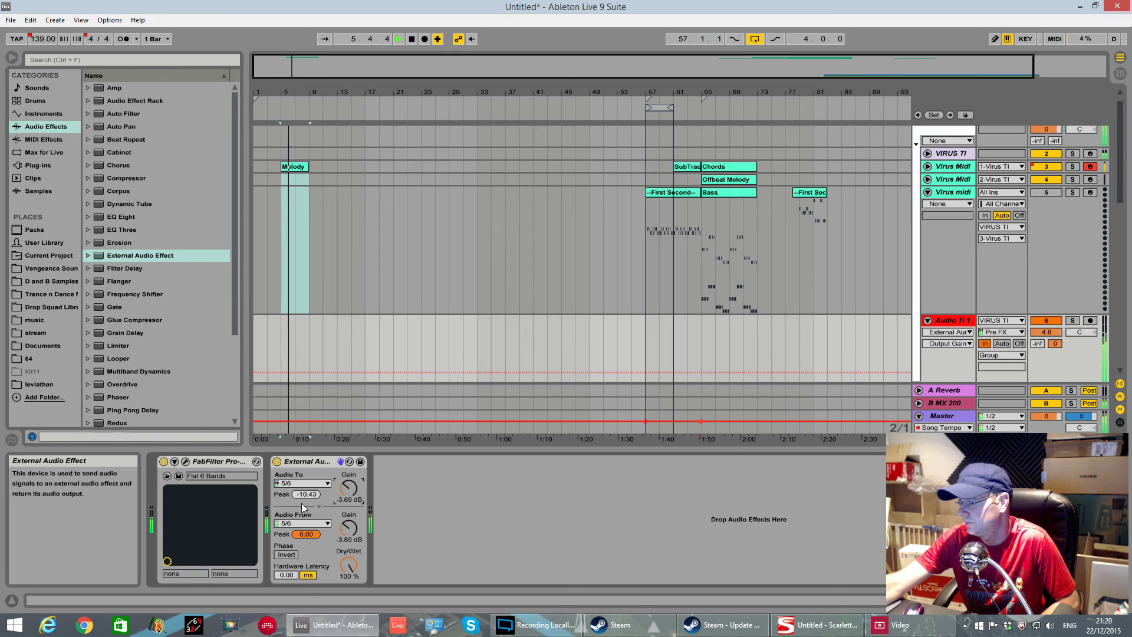
key("space")
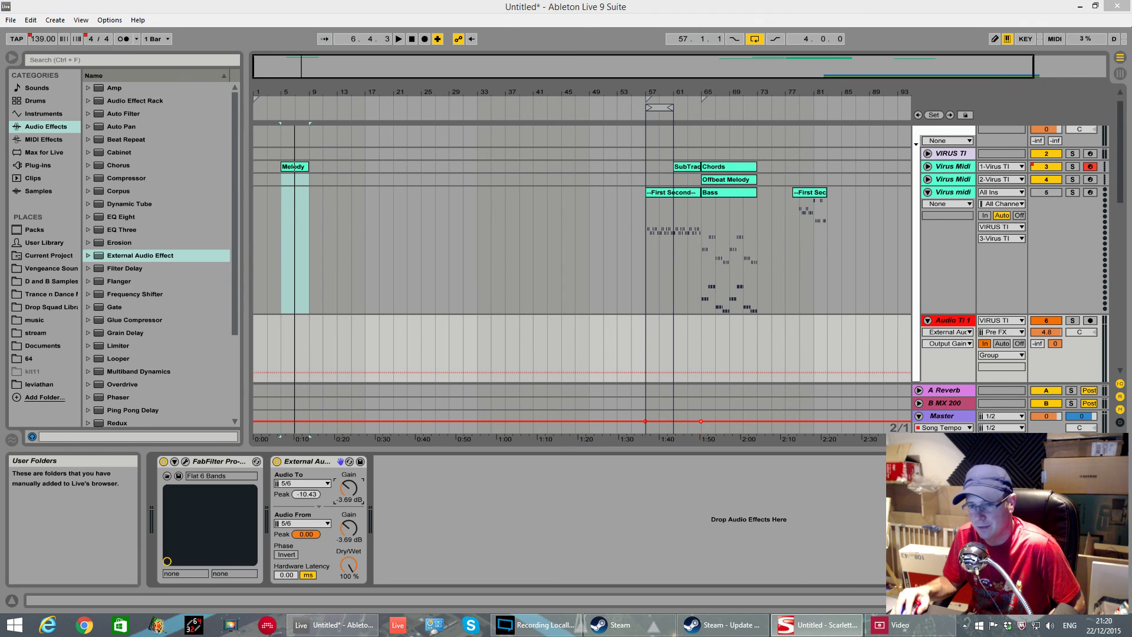
left_click(110, 20)
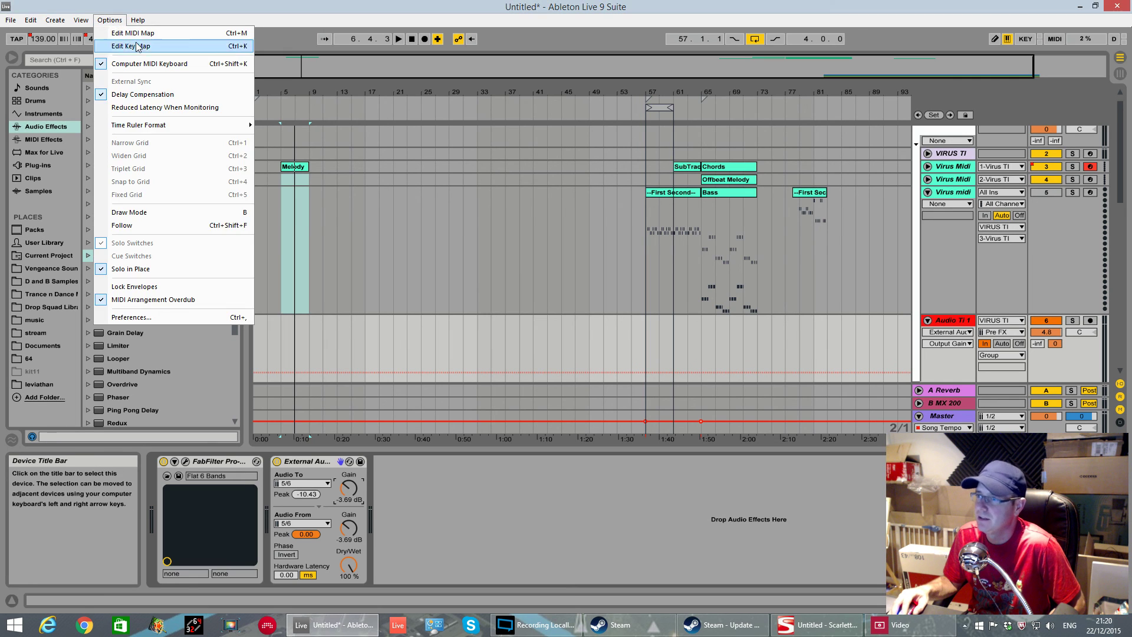
left_click(129, 317)
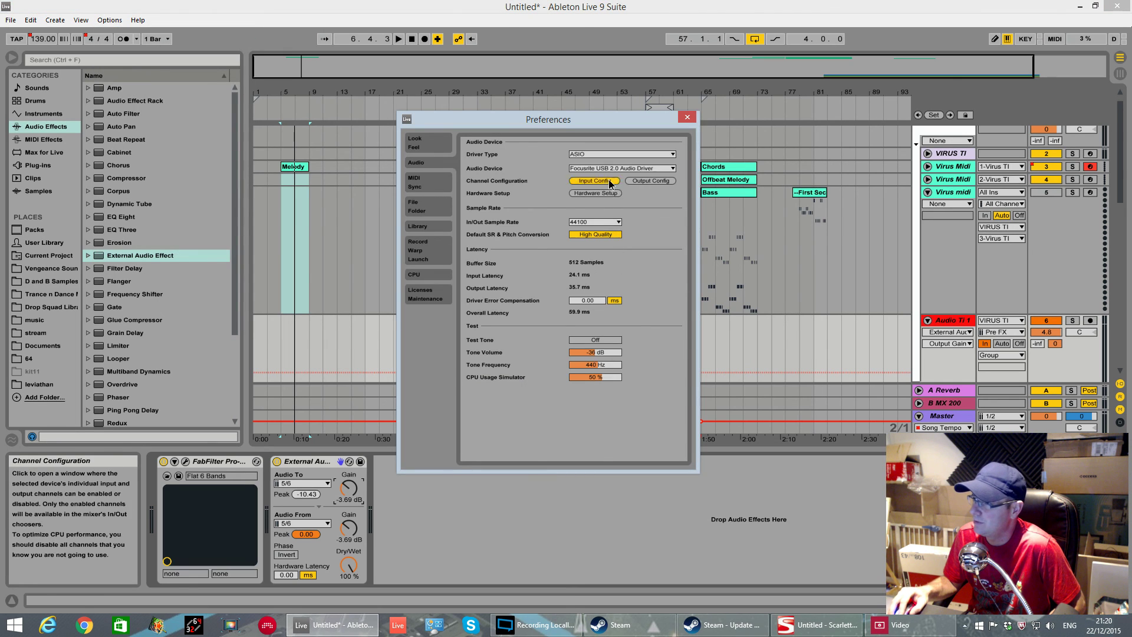
left_click(595, 180)
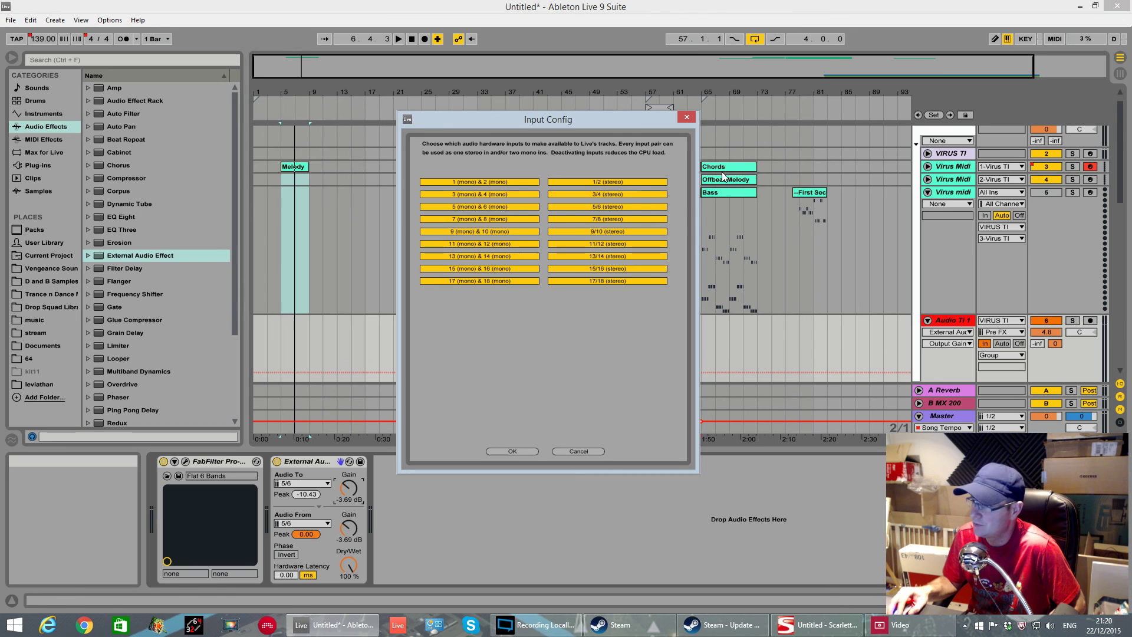
left_click(687, 118)
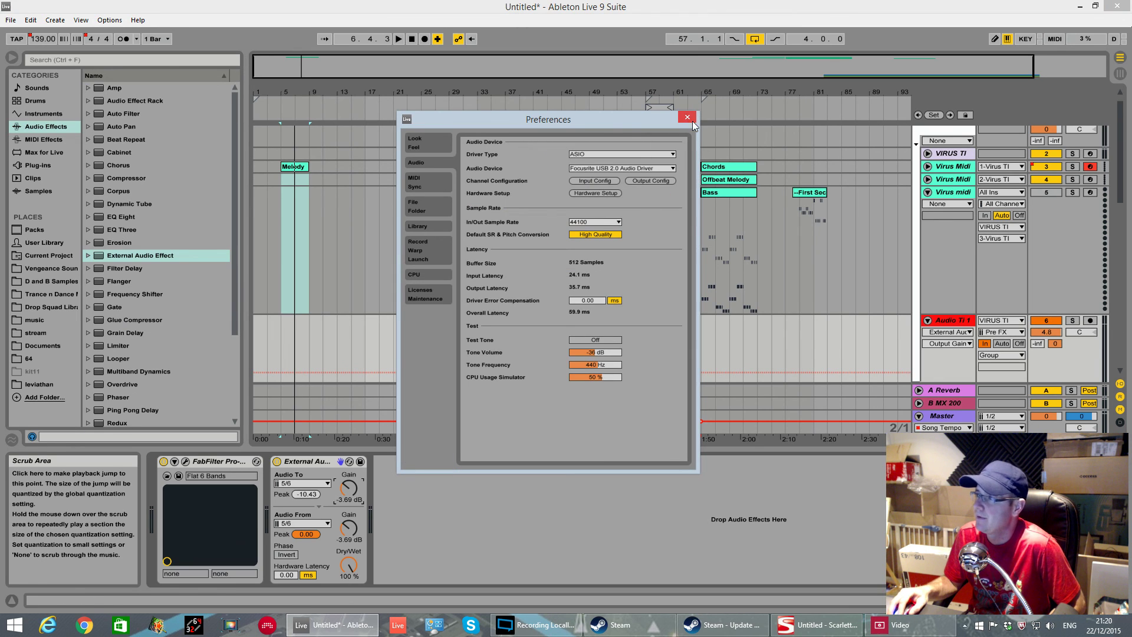
left_click(692, 119)
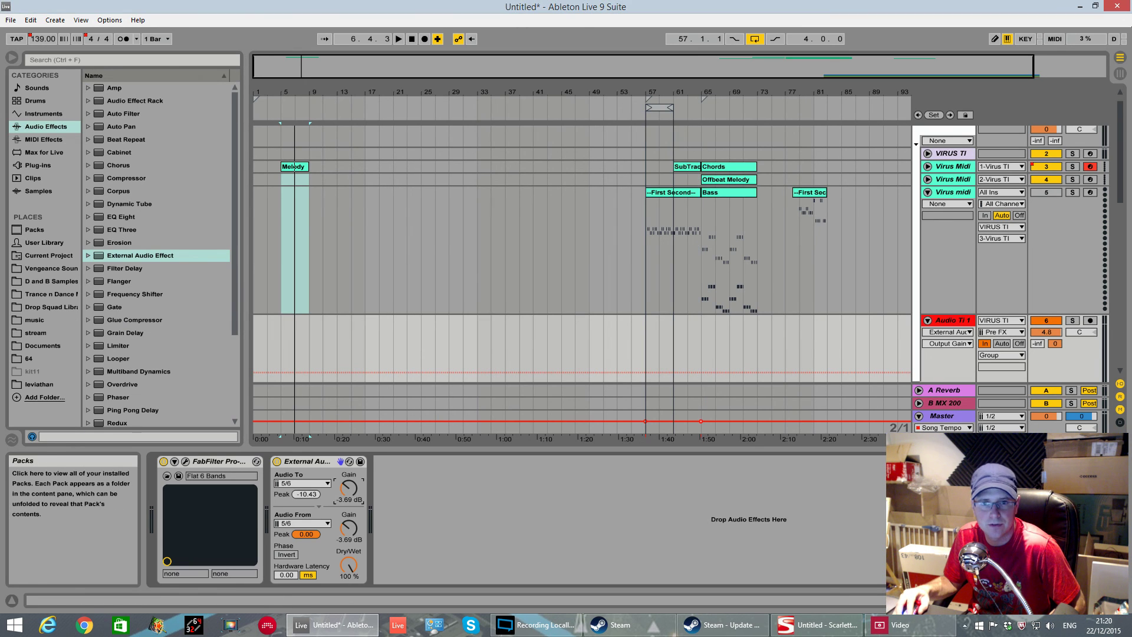